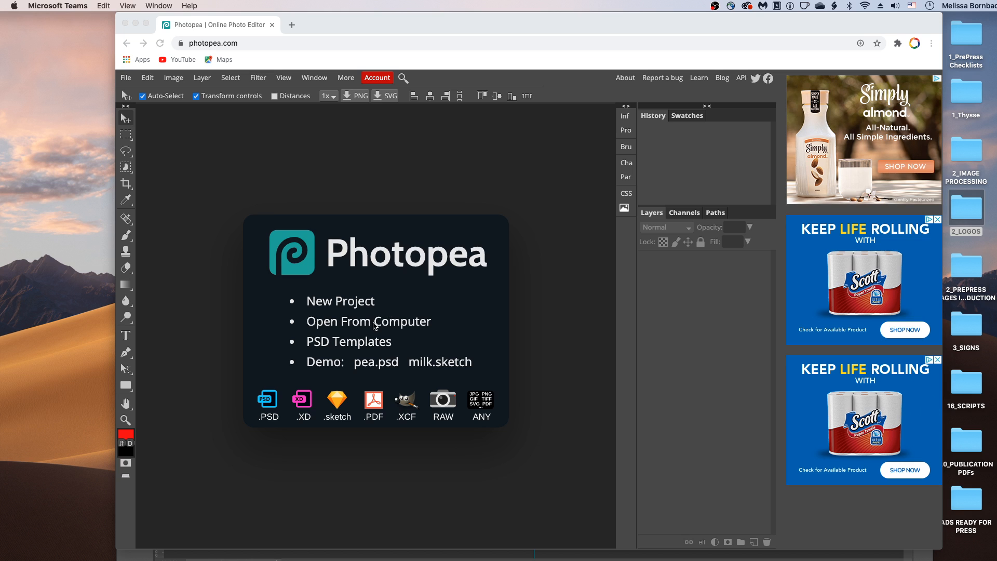
Step: Open the mockup file MugTopDown_8x12.psd from the 1_Art folder on the computer
click(356, 324)
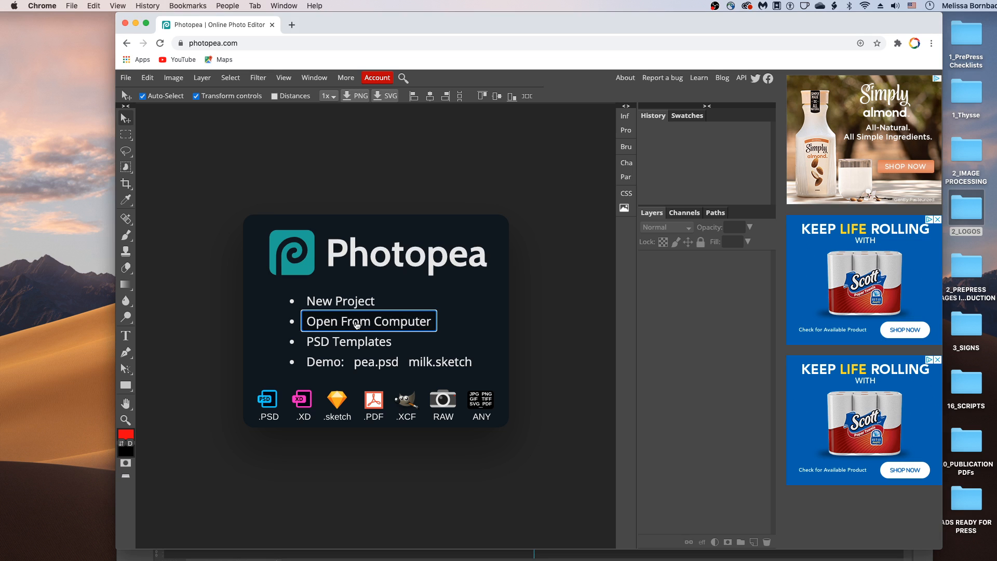
click(357, 324)
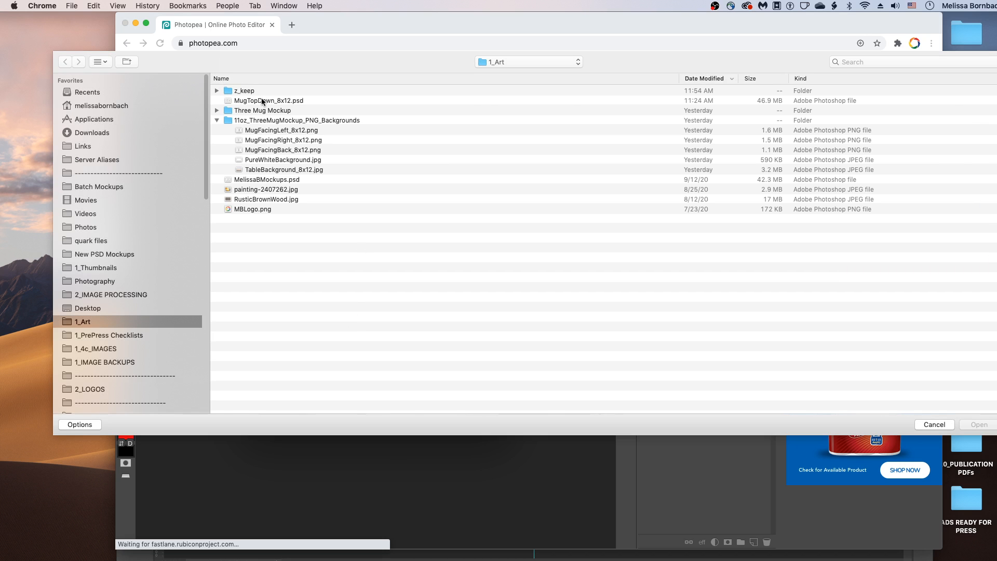
click(263, 101)
click(983, 425)
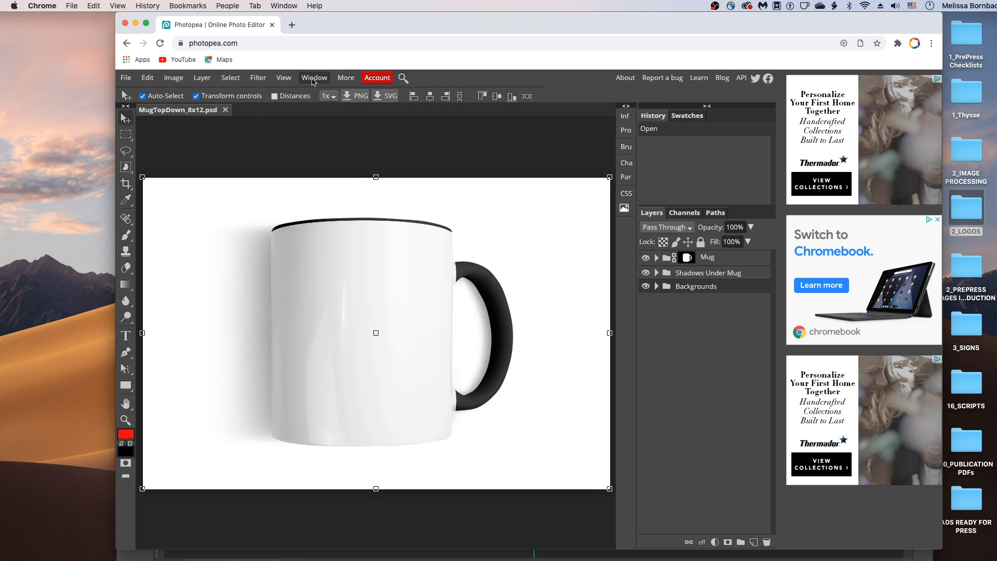
click(314, 79)
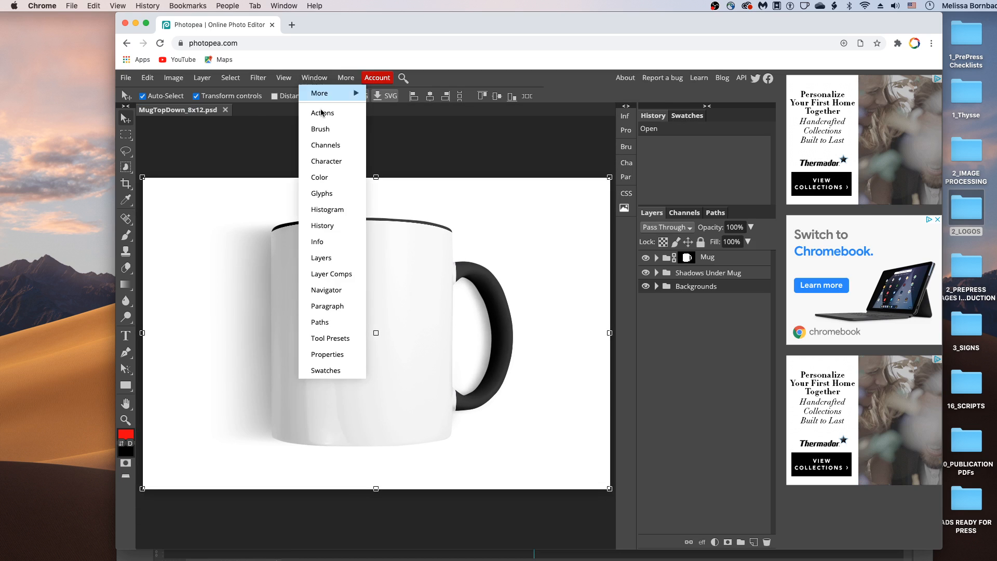
click(476, 136)
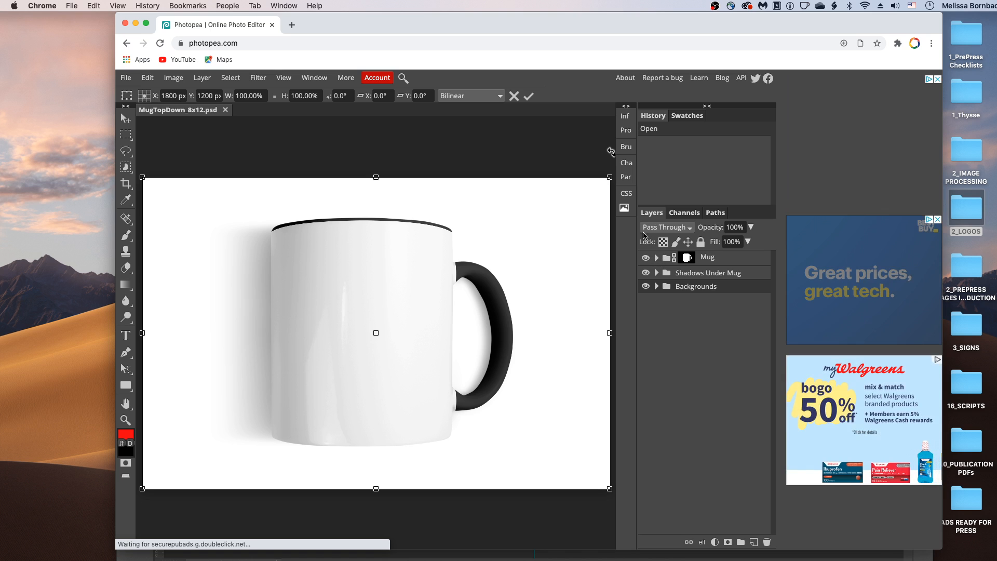
Step: Expand the Mug group and open the contents of the Design - Mug smart object
click(657, 258)
click(657, 258)
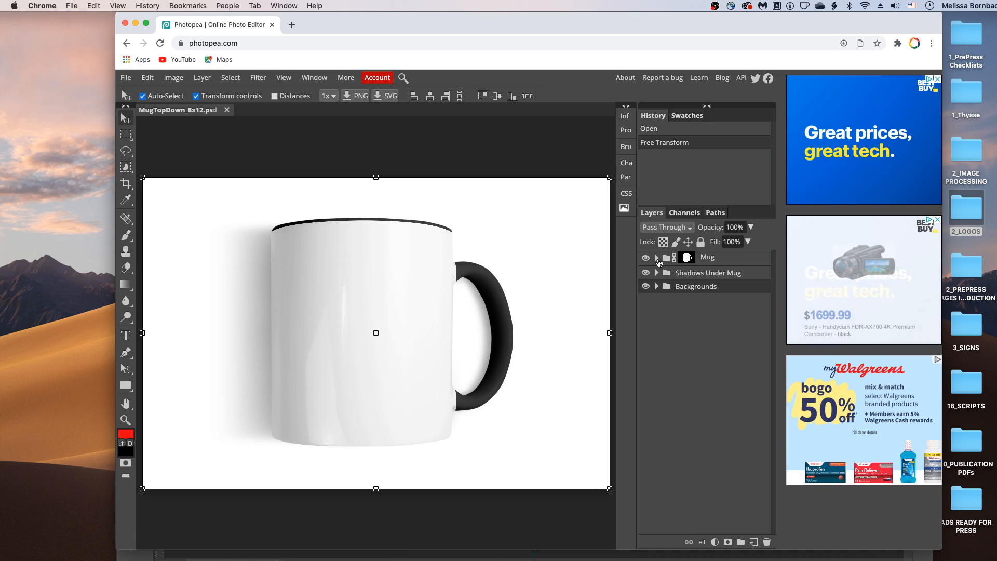
click(657, 258)
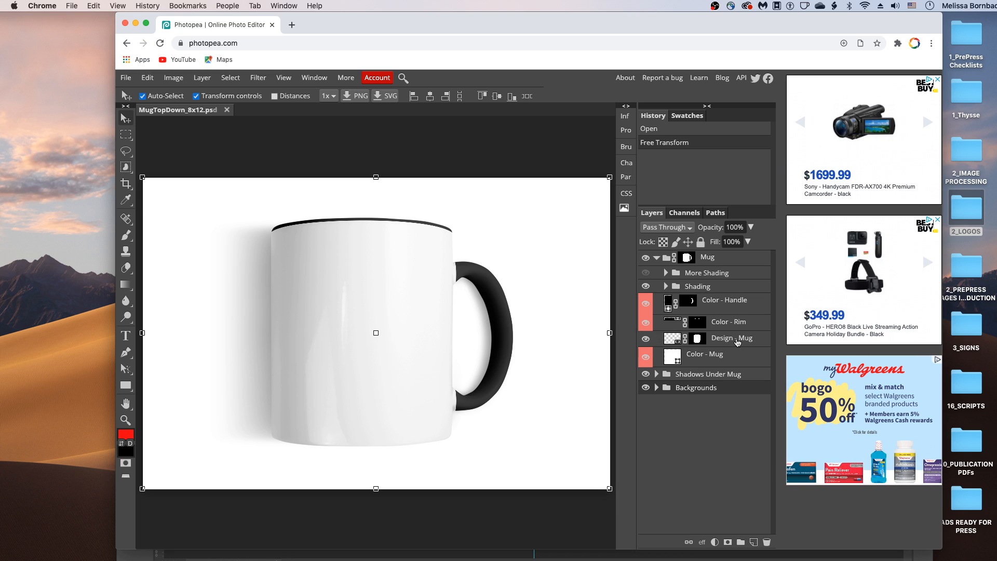
double_click(673, 338)
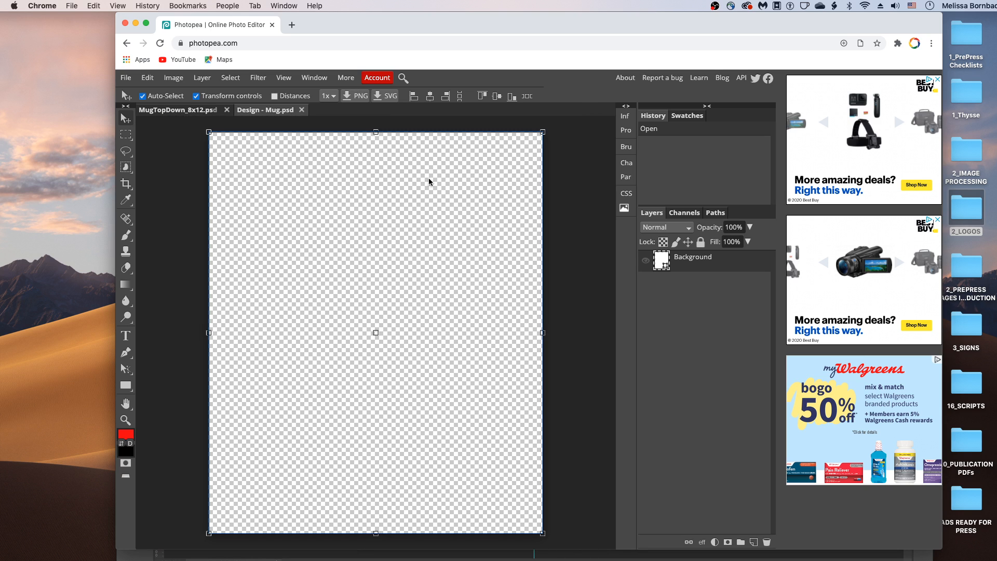
Step: Open the image painting-2407262.jpg from the 1_Art folder as a separate document
click(128, 79)
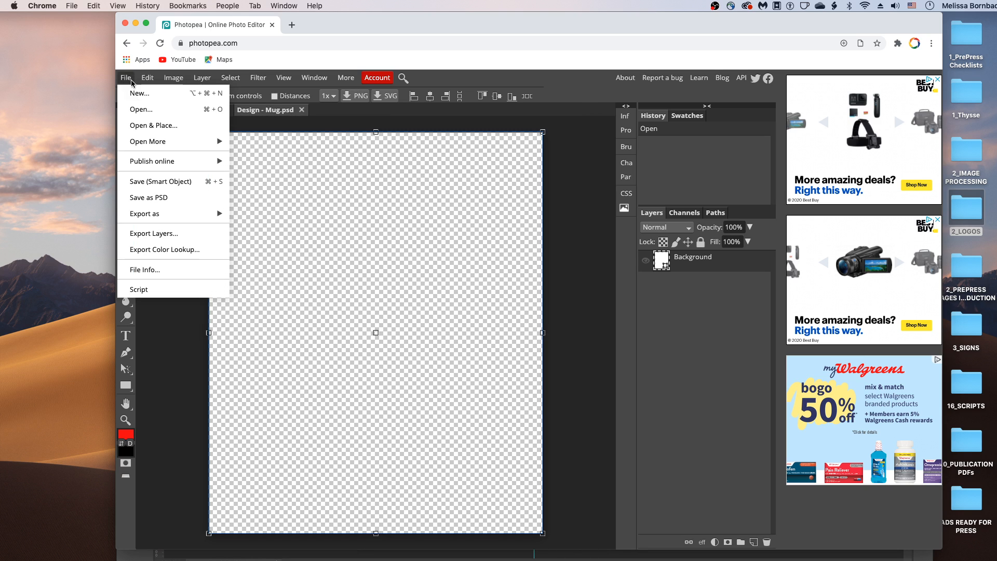
click(141, 110)
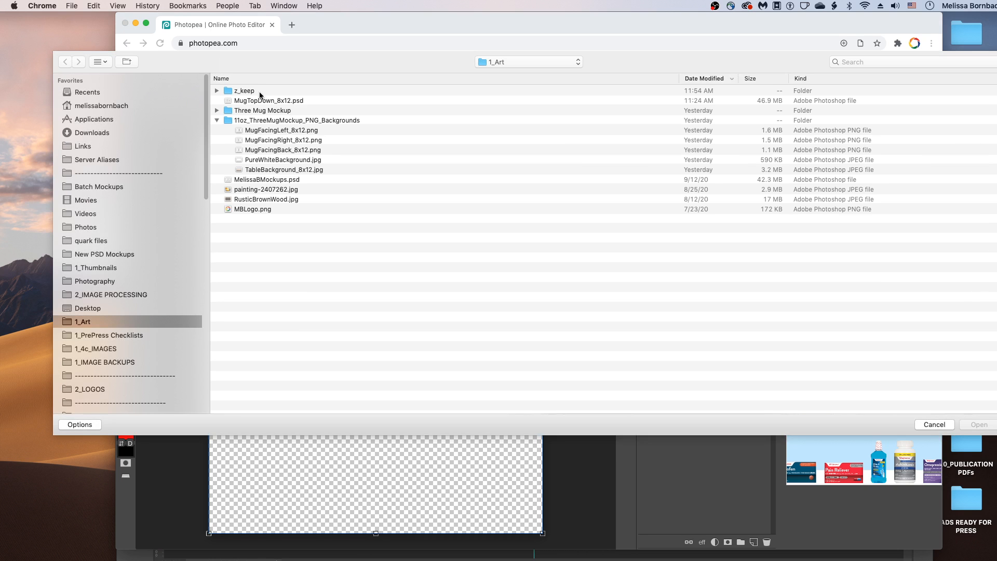
click(265, 190)
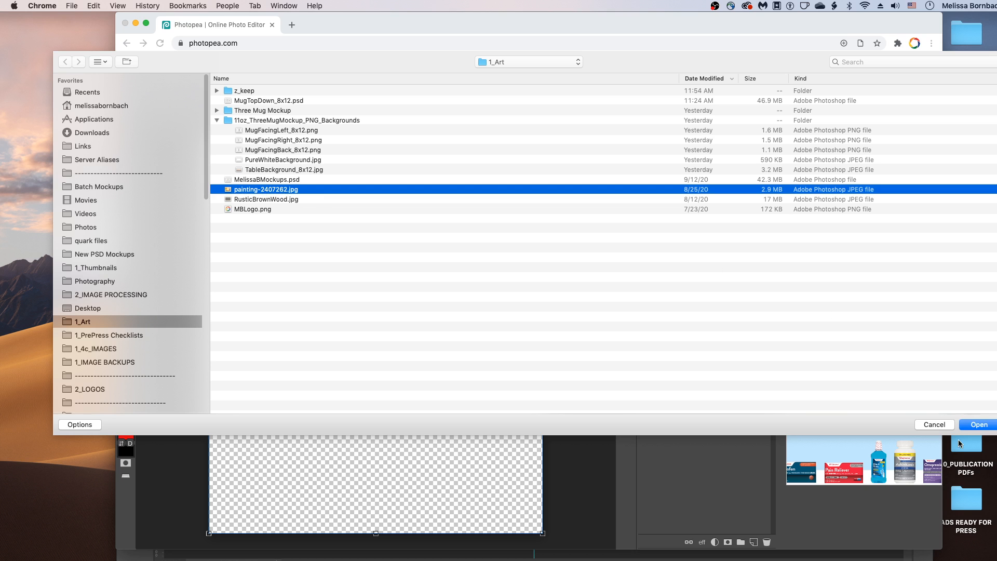
click(978, 425)
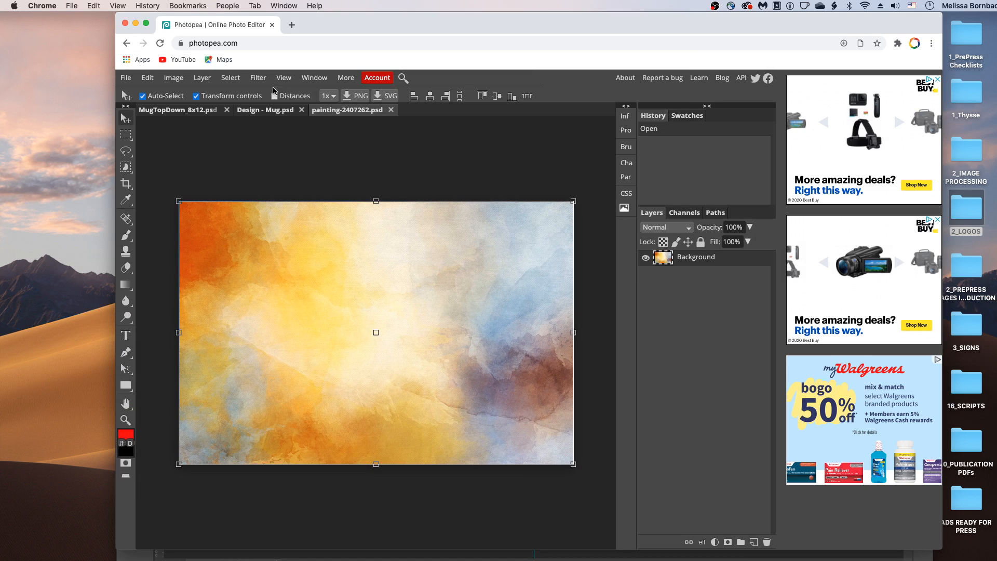
Step: Select the entire painting image and copy it
click(229, 79)
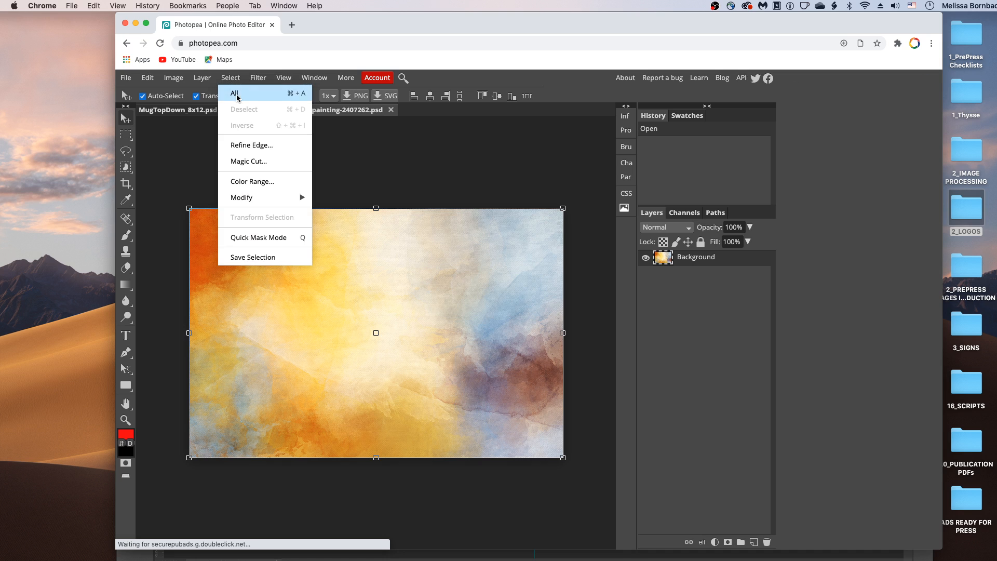
key(super+a)
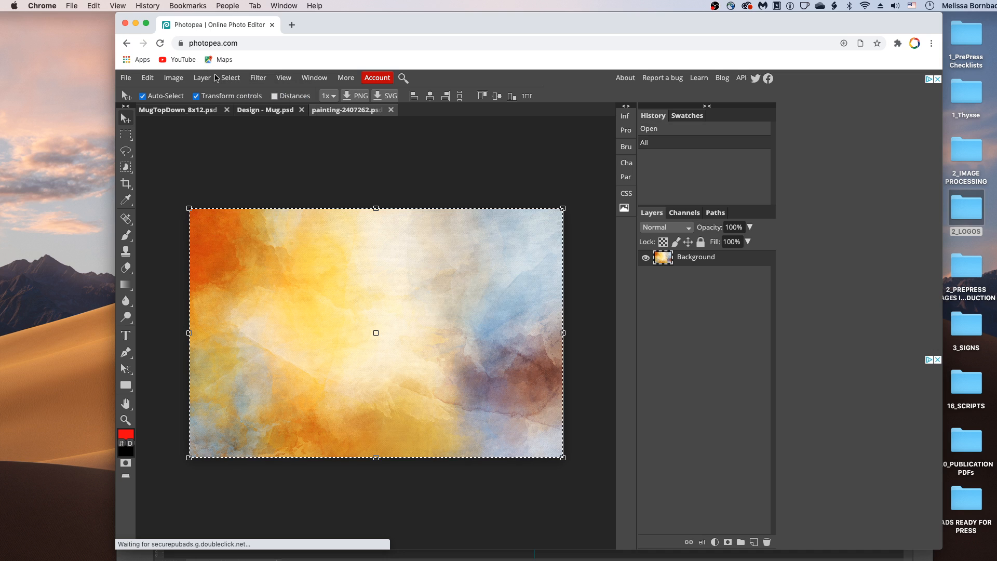
click(148, 78)
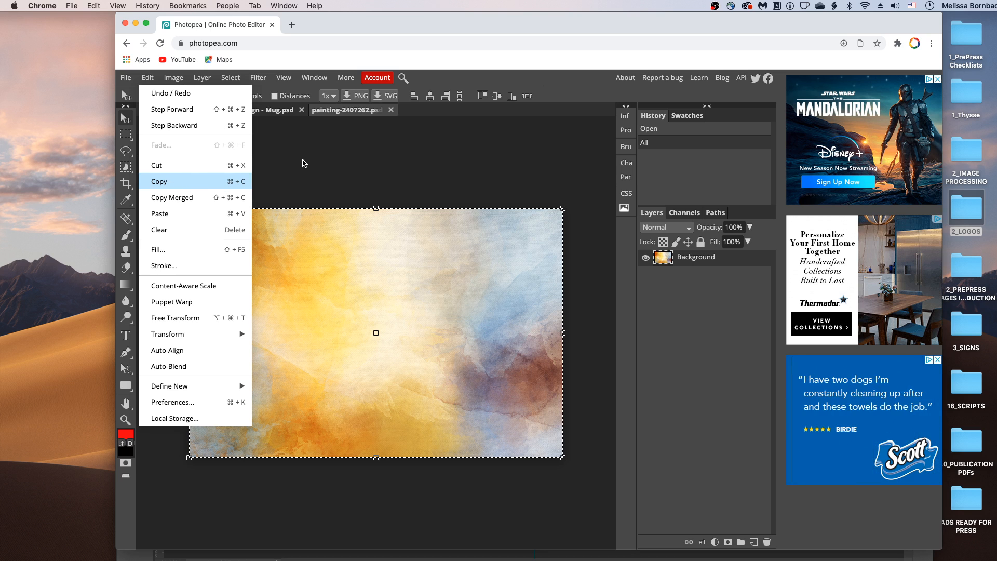
key(alt+super+t)
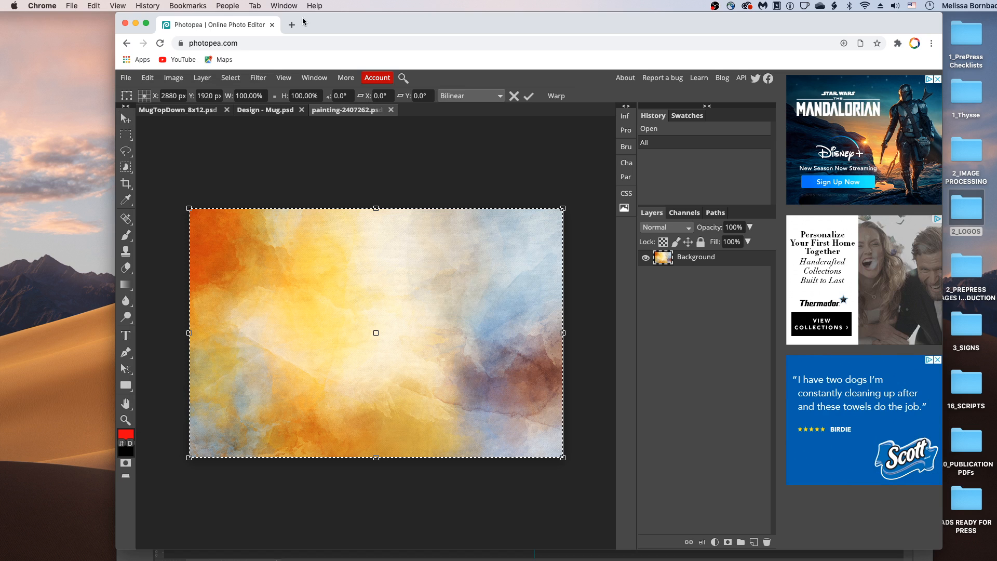
Step: Paste the copied painting into the Design - Mug document as a new layer
click(274, 111)
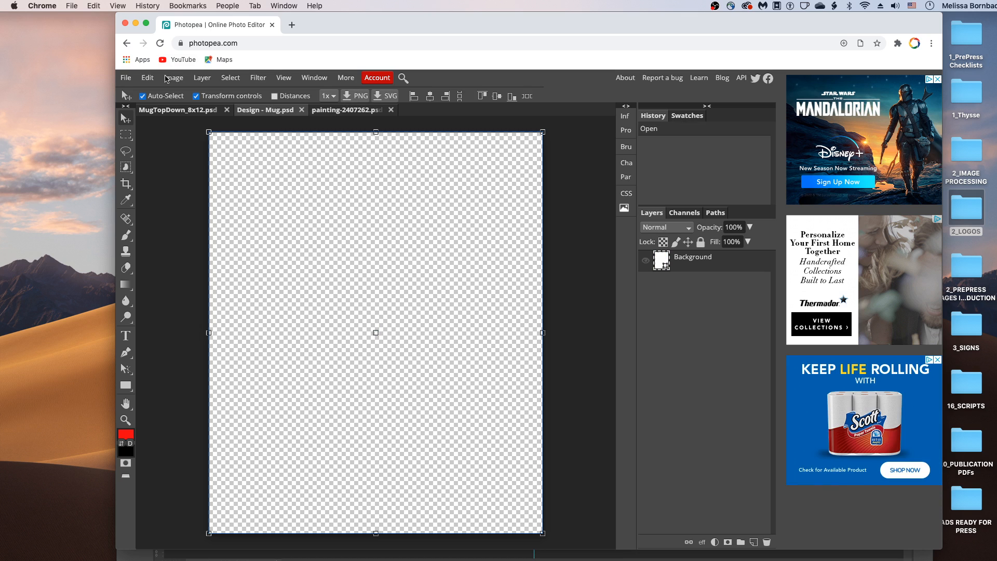
click(147, 77)
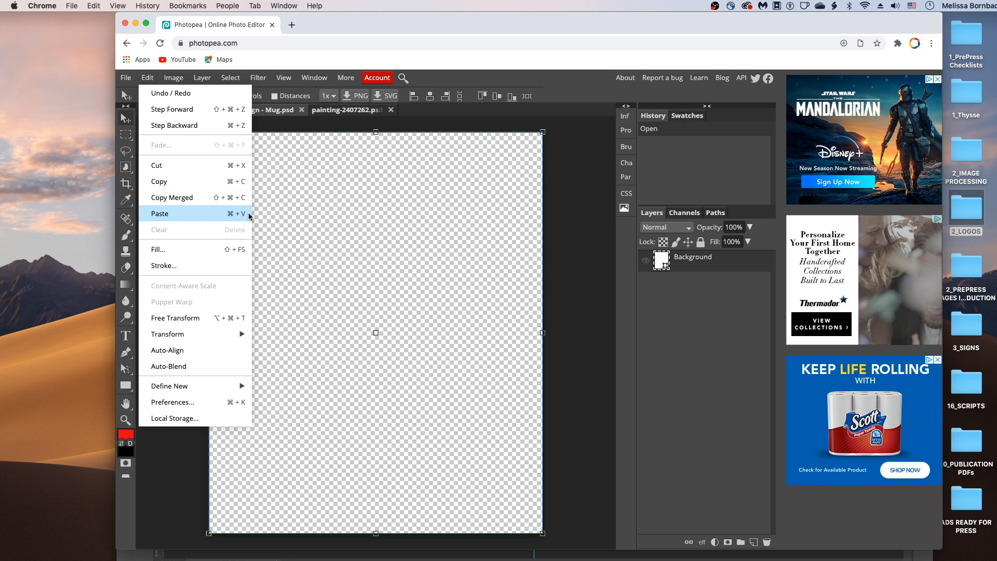
click(377, 214)
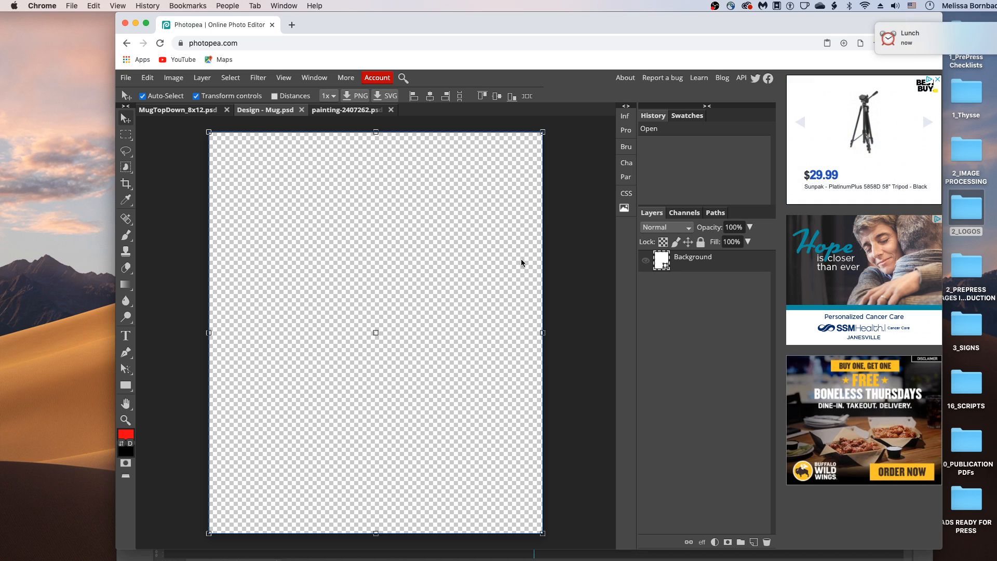
key(super+t)
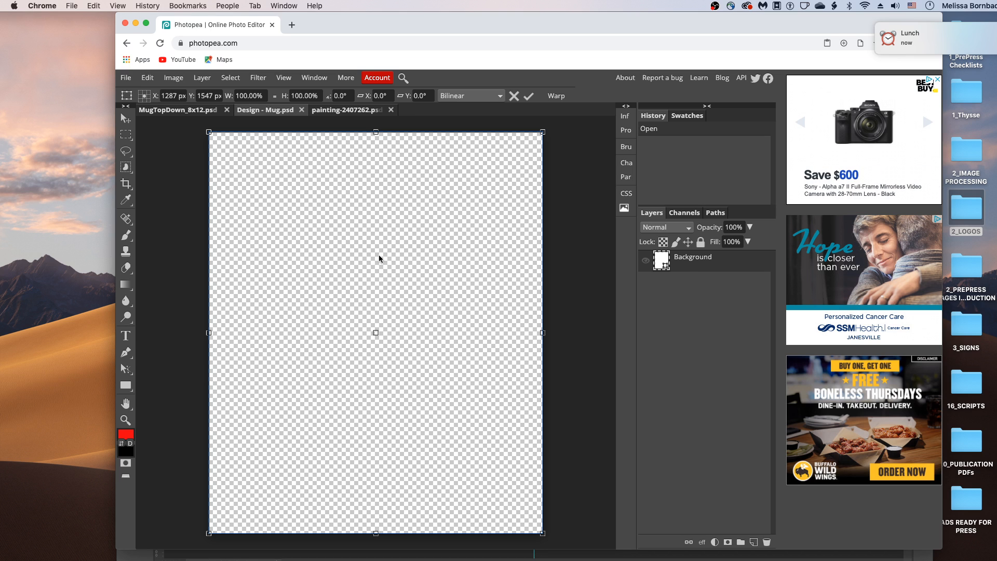
key(Return)
key(super+v)
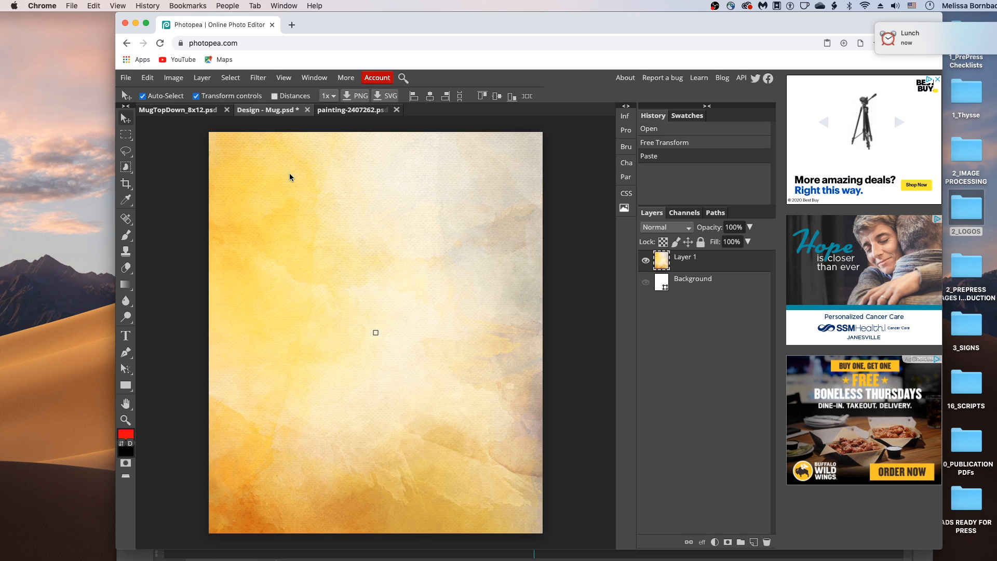
Step: Scale the pasted painting proportionally to about 83% and move its centre to about X 2294 px, Y 1546 px, keeping the canvas covered
key(super+minus)
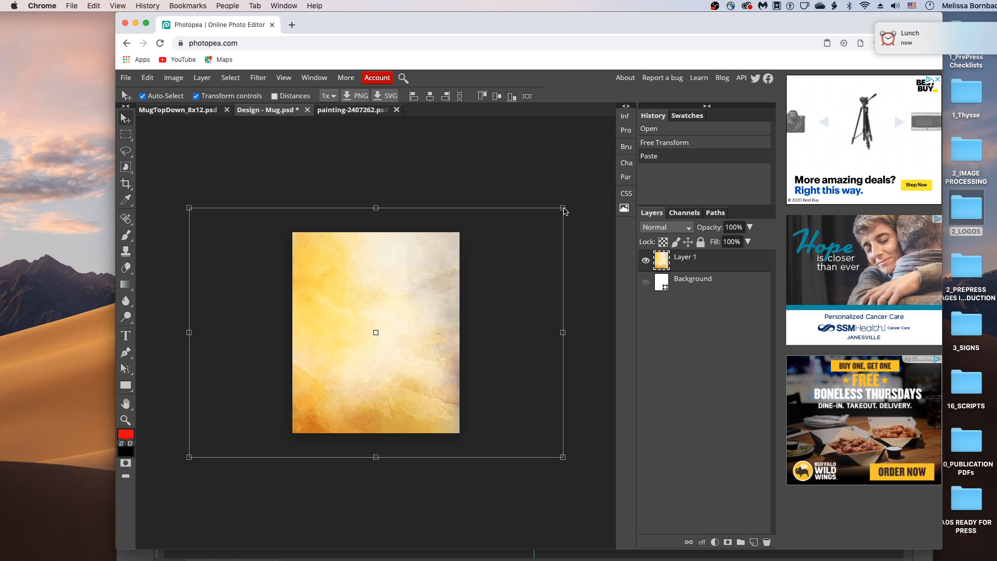
drag(563, 210, 531, 229)
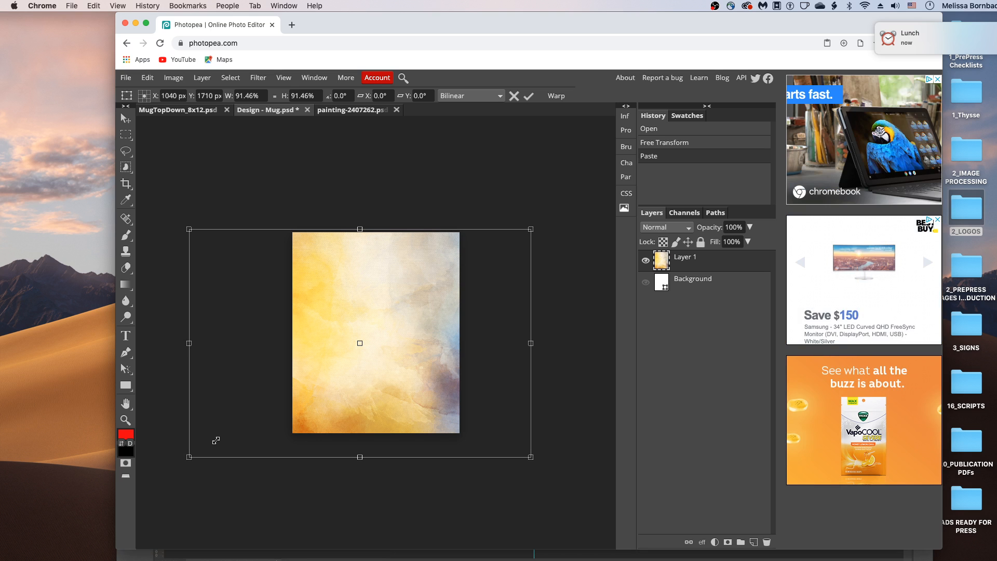
drag(212, 442, 222, 435)
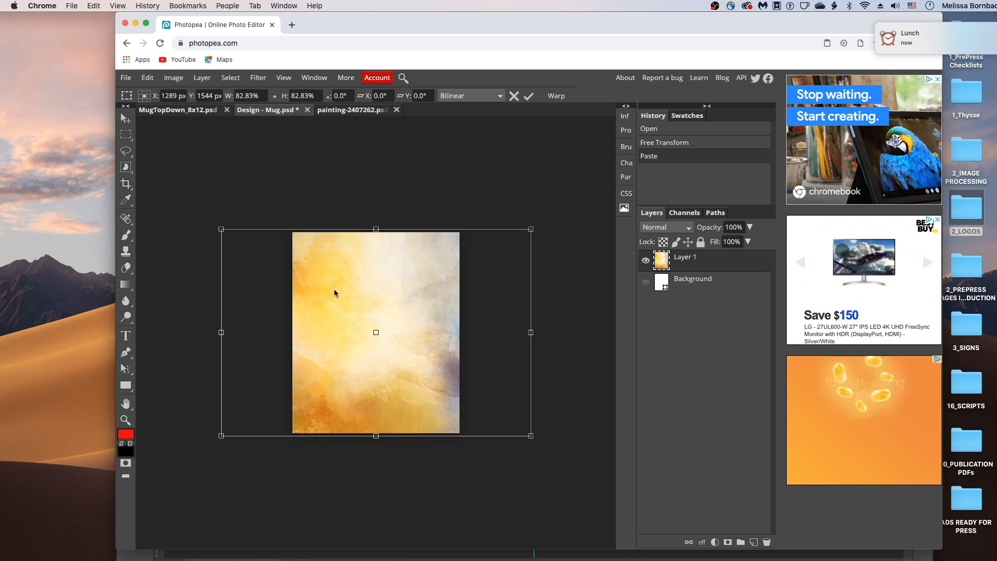
drag(333, 291, 381, 284)
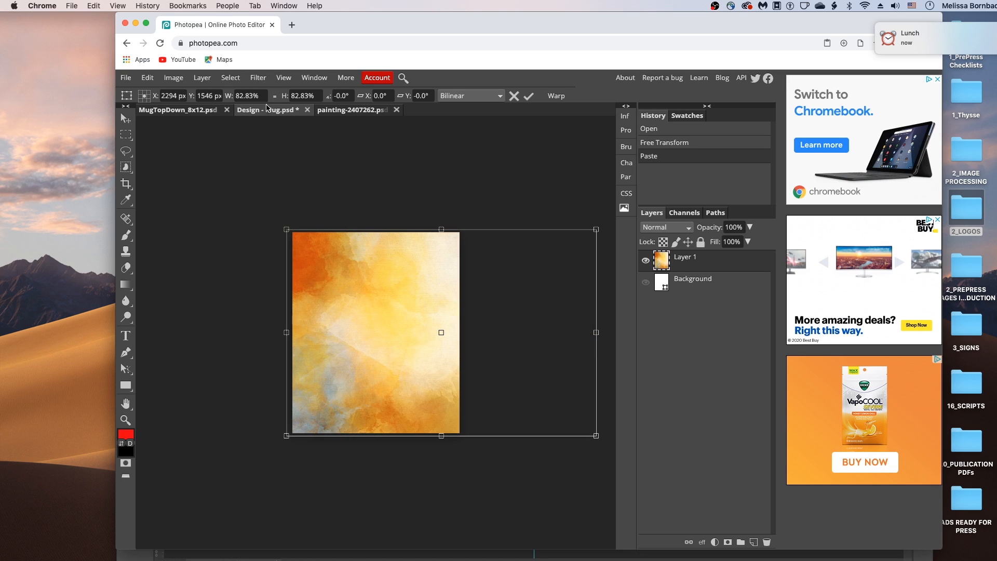
Step: Save the Design - Mug smart object, and close it and the painting document without saving the painting
click(126, 79)
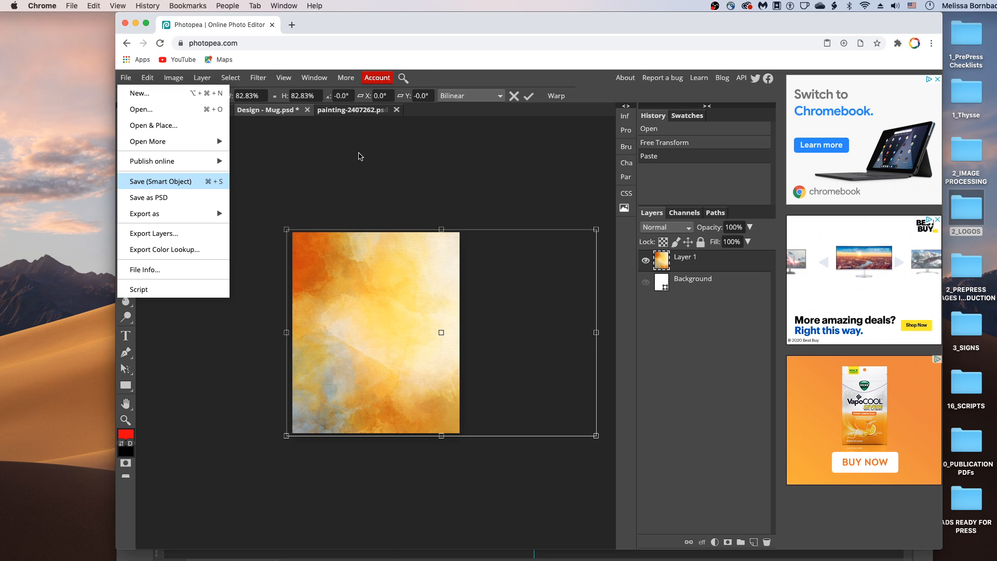
key(super+s)
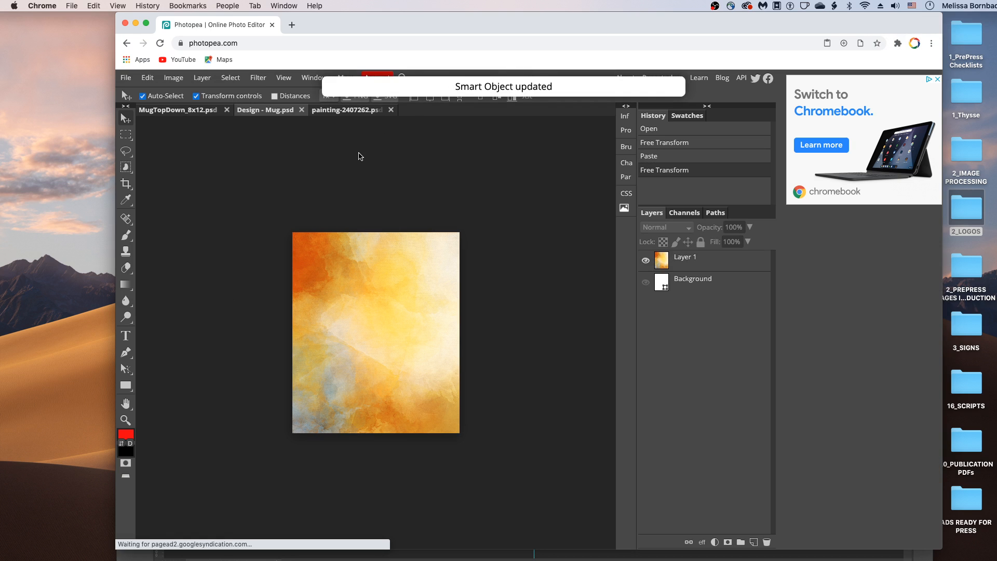
click(302, 110)
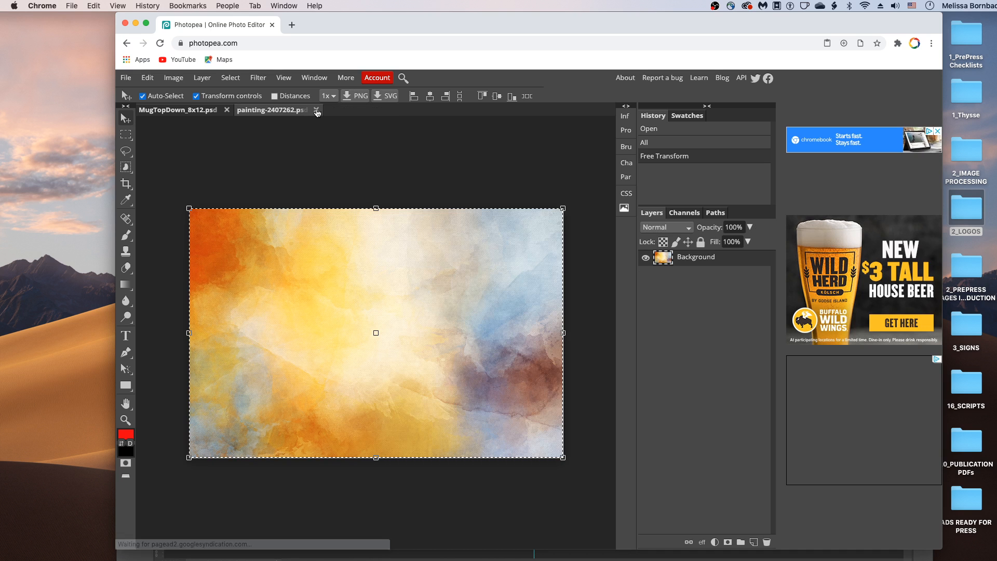
click(317, 110)
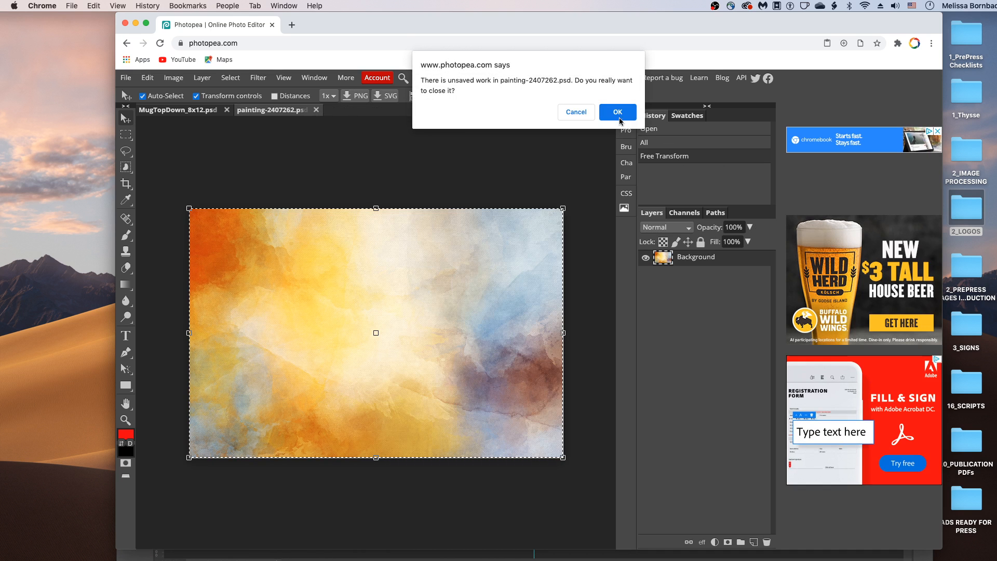
click(591, 114)
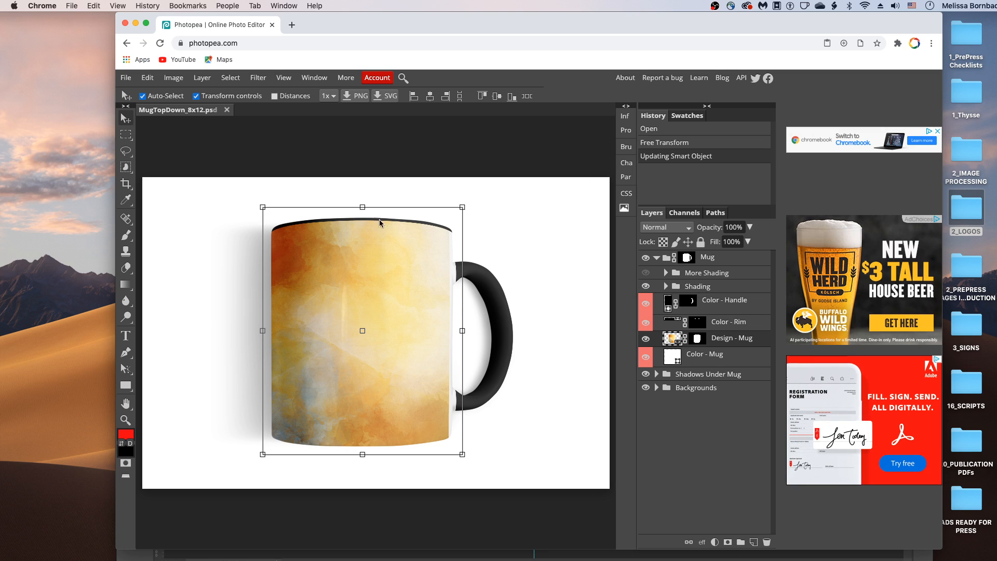
Step: Set the Color - Handle layer's fill to light blue, hex b7d0ea, and copy that hex code
double_click(667, 305)
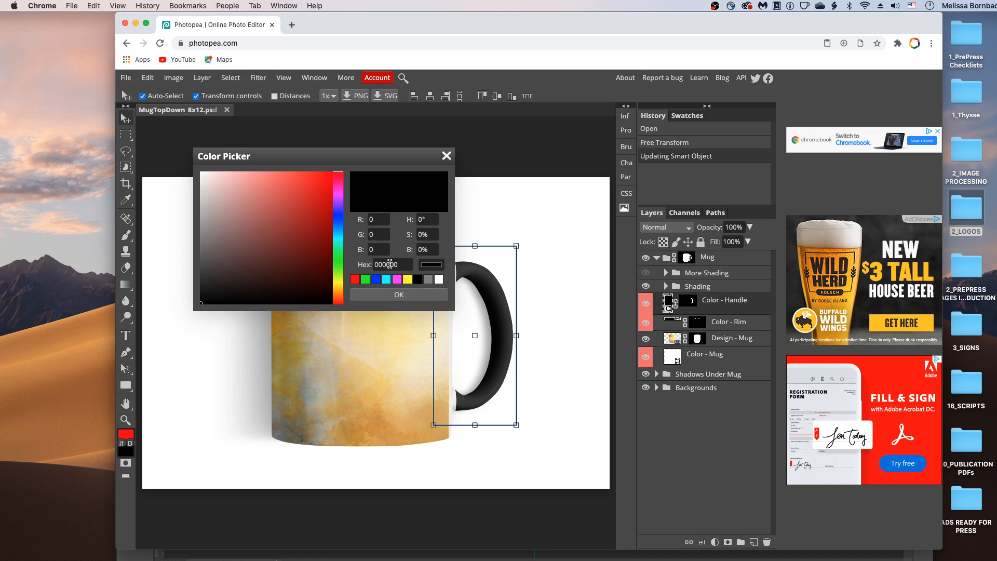
click(446, 156)
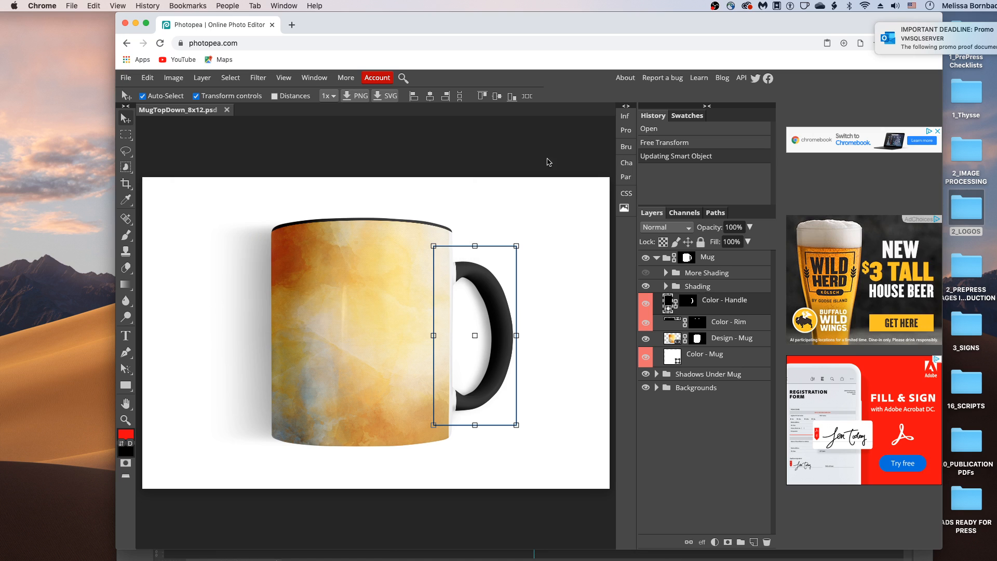
click(628, 134)
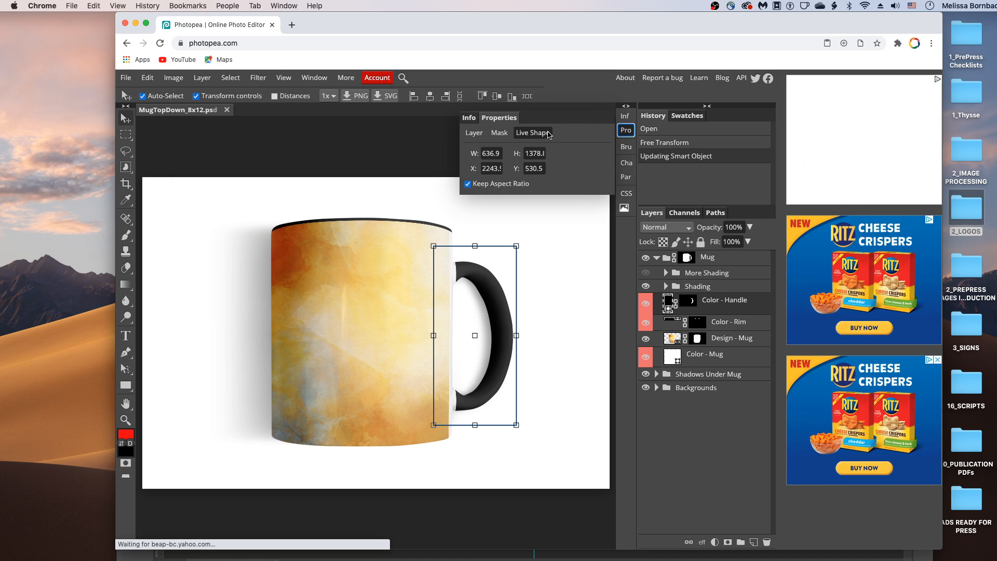
click(474, 133)
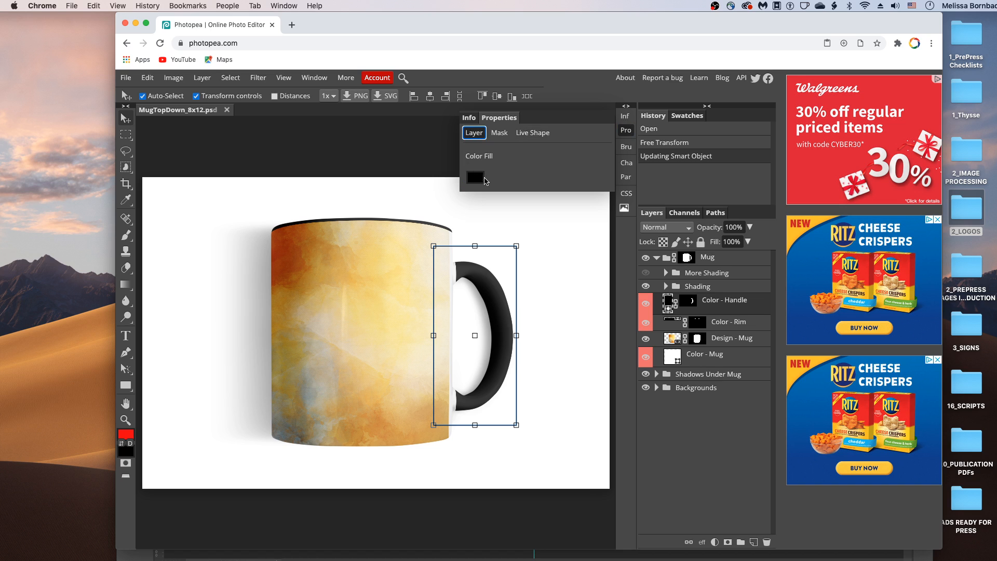
click(477, 178)
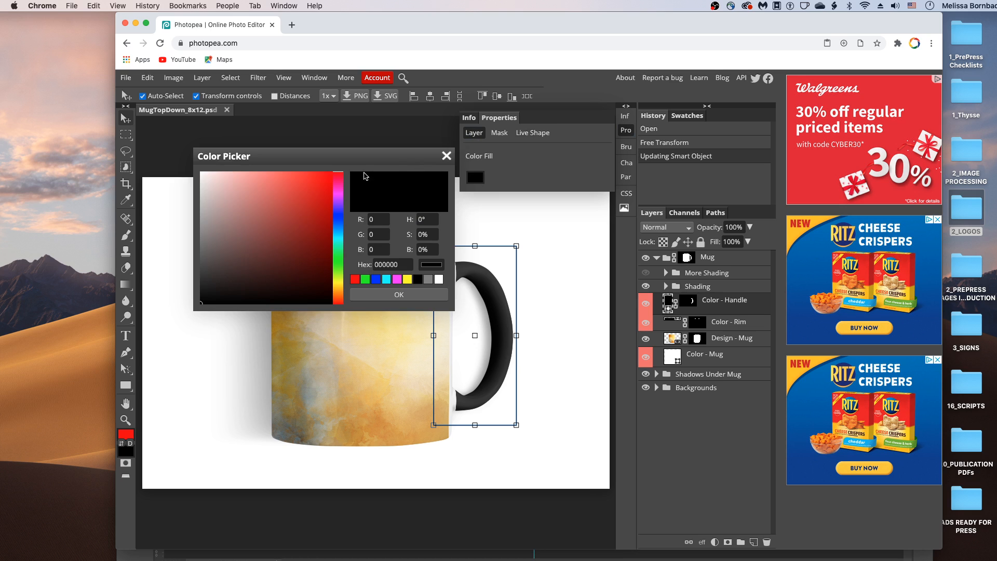
drag(338, 159, 448, 78)
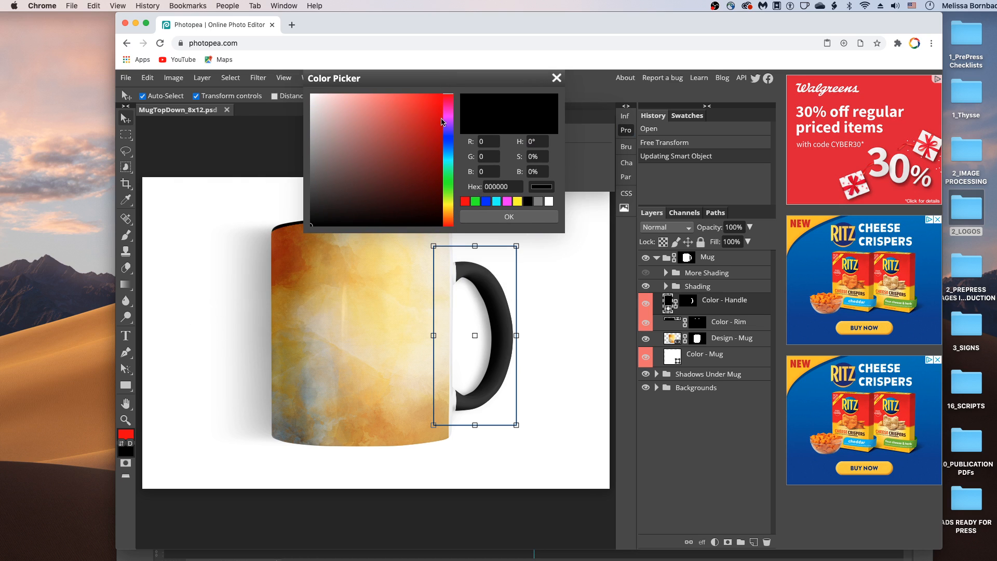
drag(448, 144, 450, 154)
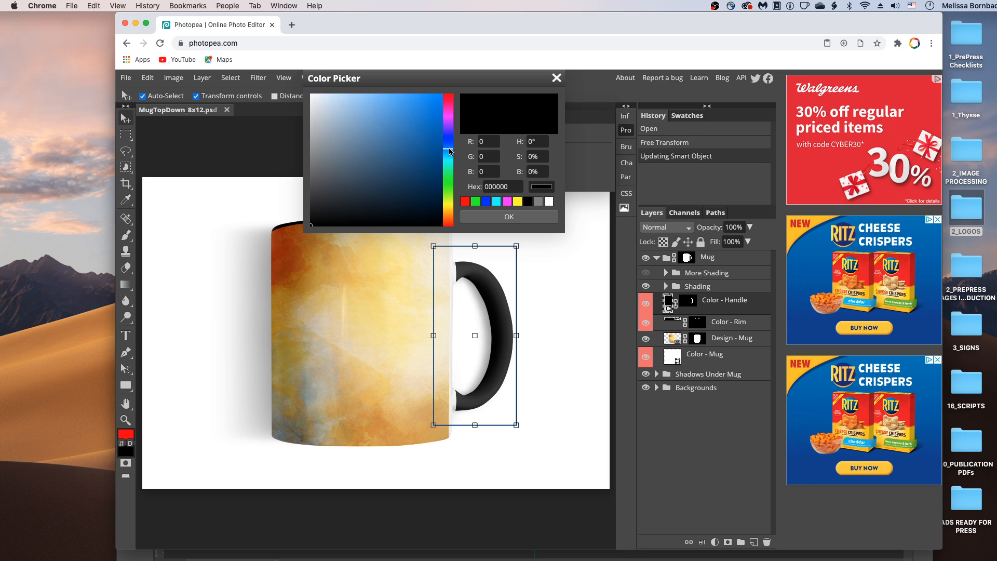
mouse_move(345, 95)
mouse_down()
mouse_move(356, 98)
mouse_move(339, 105)
mouse_up()
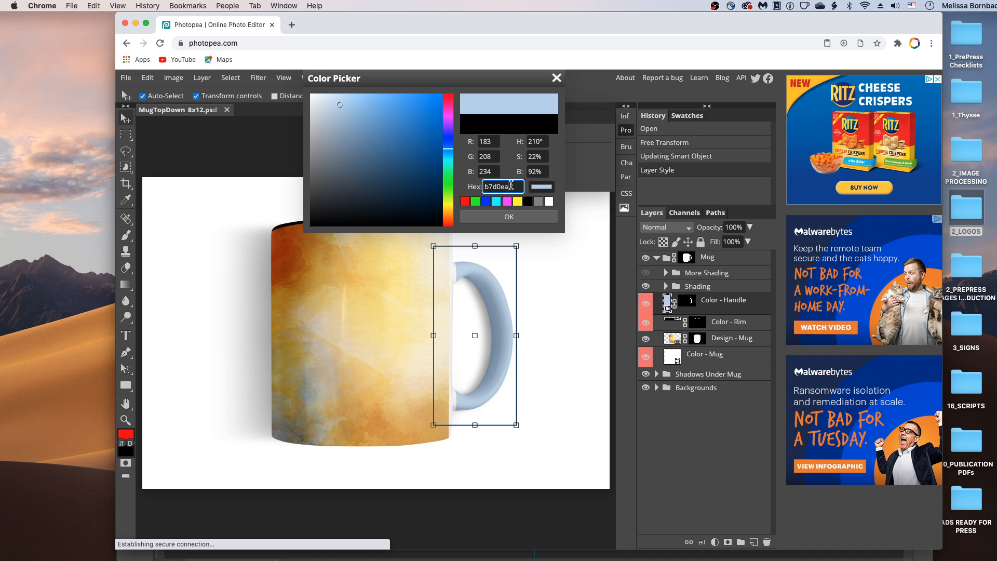
drag(511, 185, 478, 186)
key(super+c)
click(512, 217)
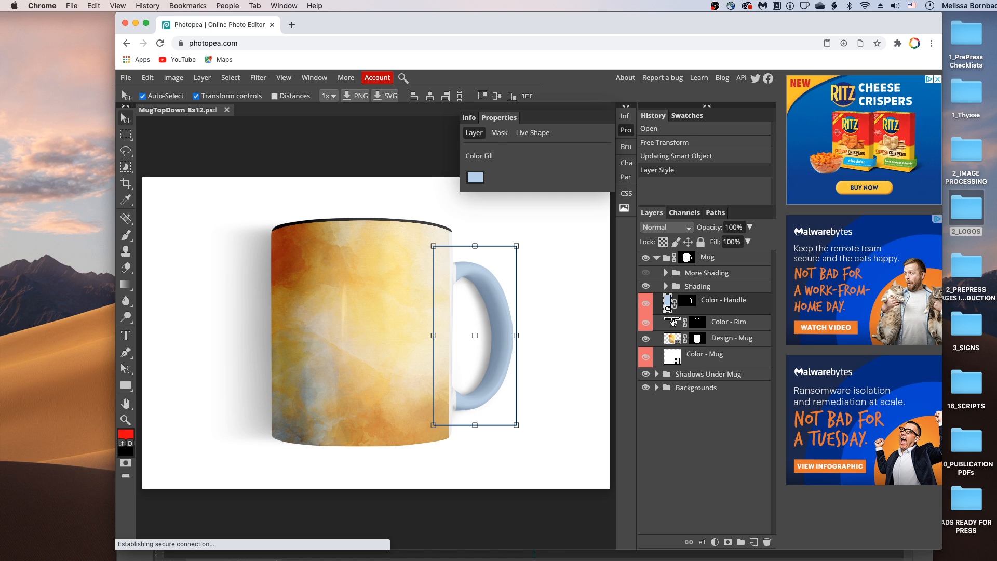
Step: Paste the copied hex code b7d0ea as the fill color of the Color - Rim layer, and deselect the rim
double_click(672, 321)
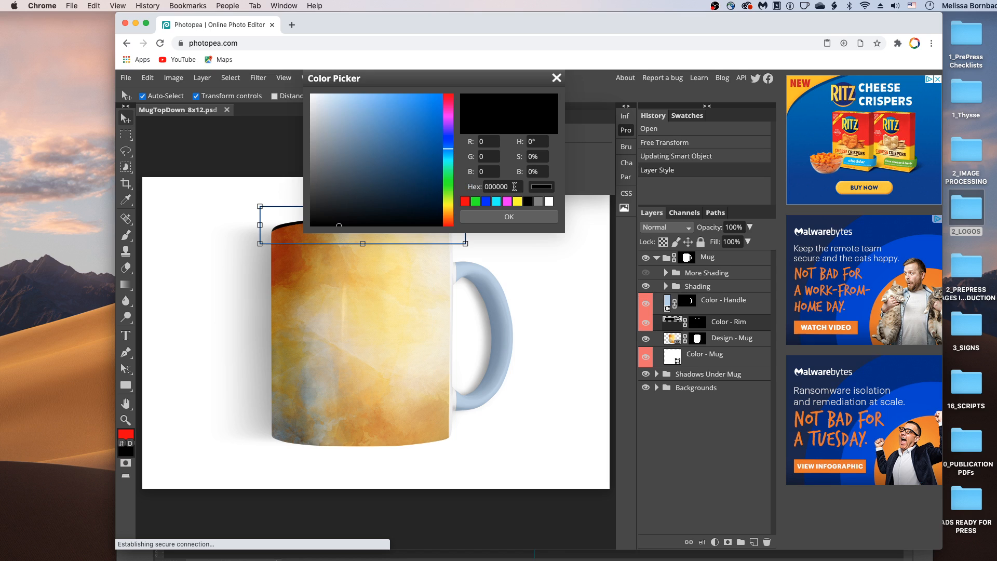
click(514, 187)
drag(514, 187, 470, 188)
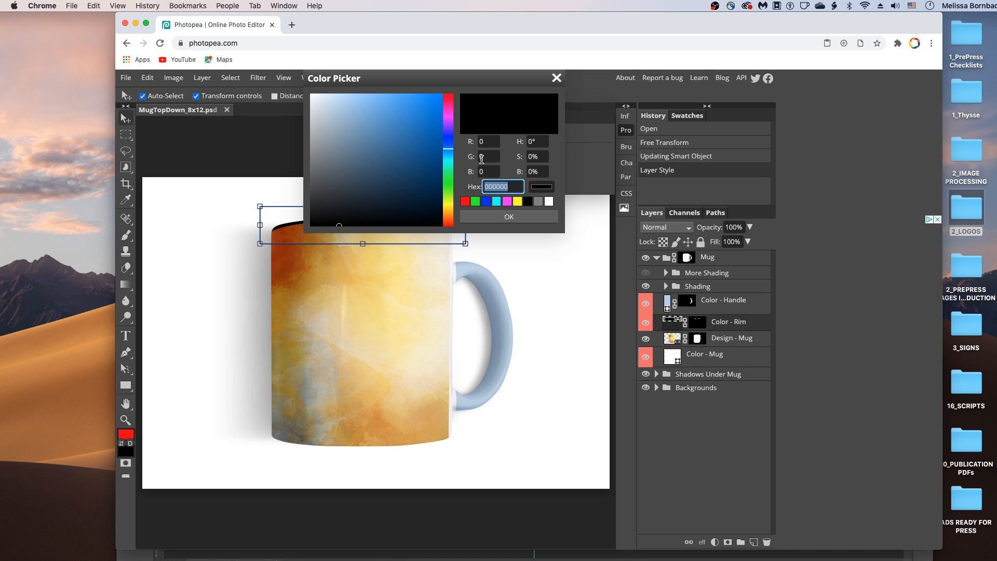
key(super+v)
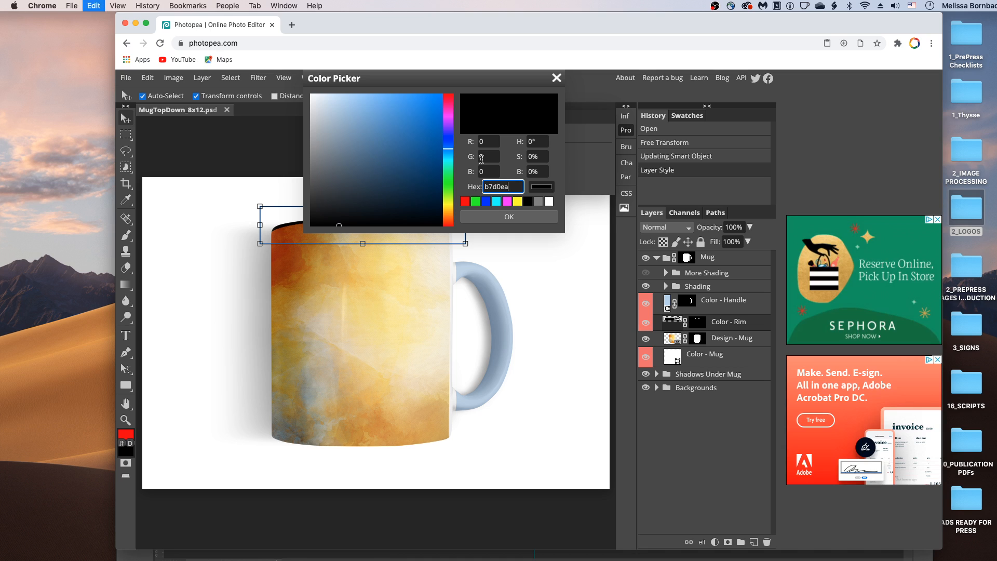
click(525, 212)
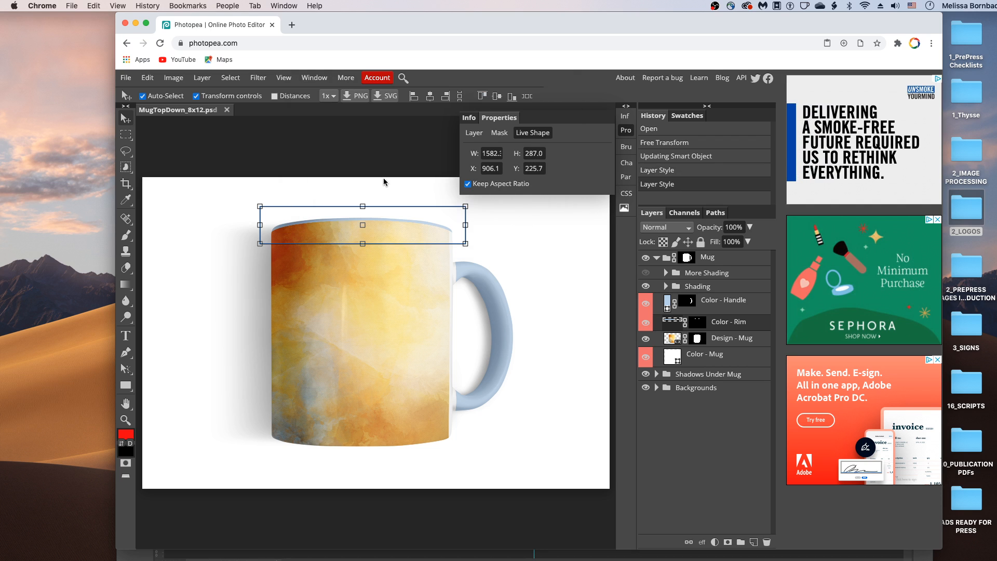
click(385, 180)
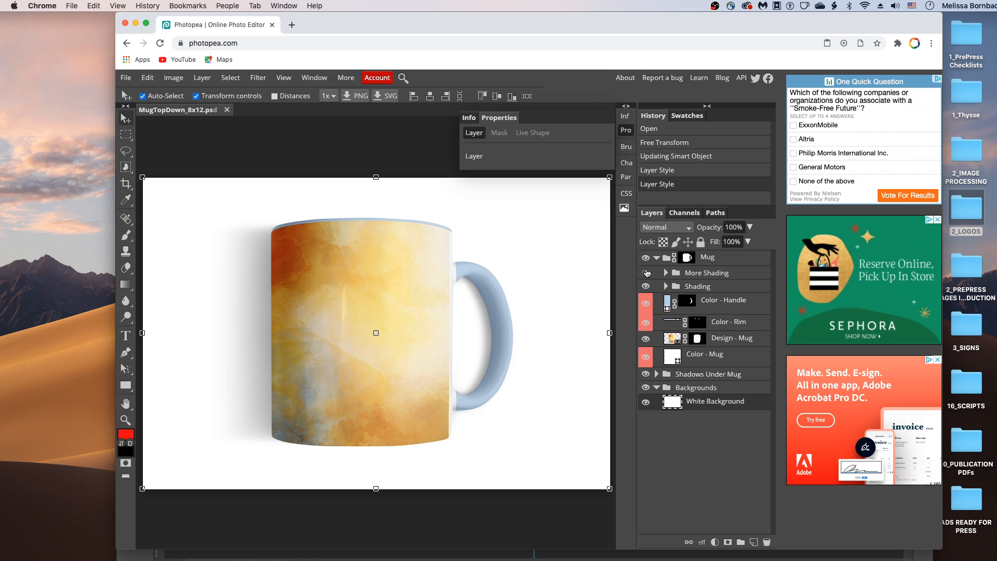
Step: Make the More Shading group visible and set its opacity to 52%
click(646, 272)
click(646, 273)
click(689, 276)
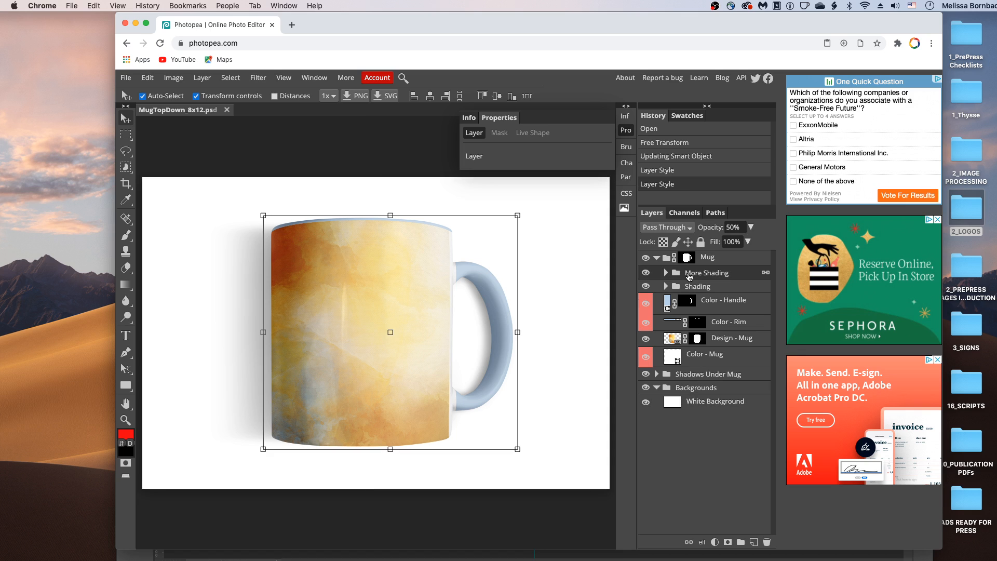
click(750, 228)
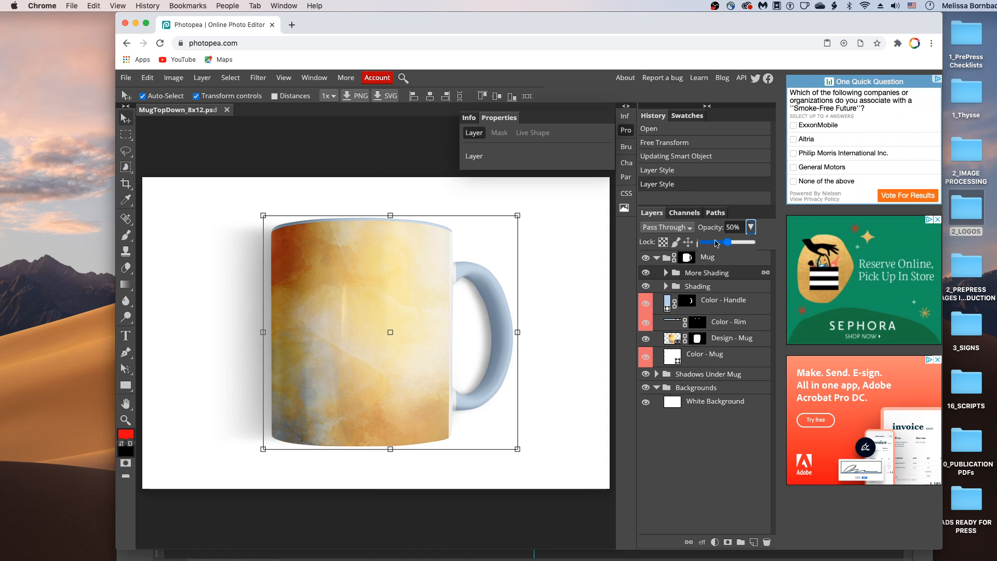
click(749, 245)
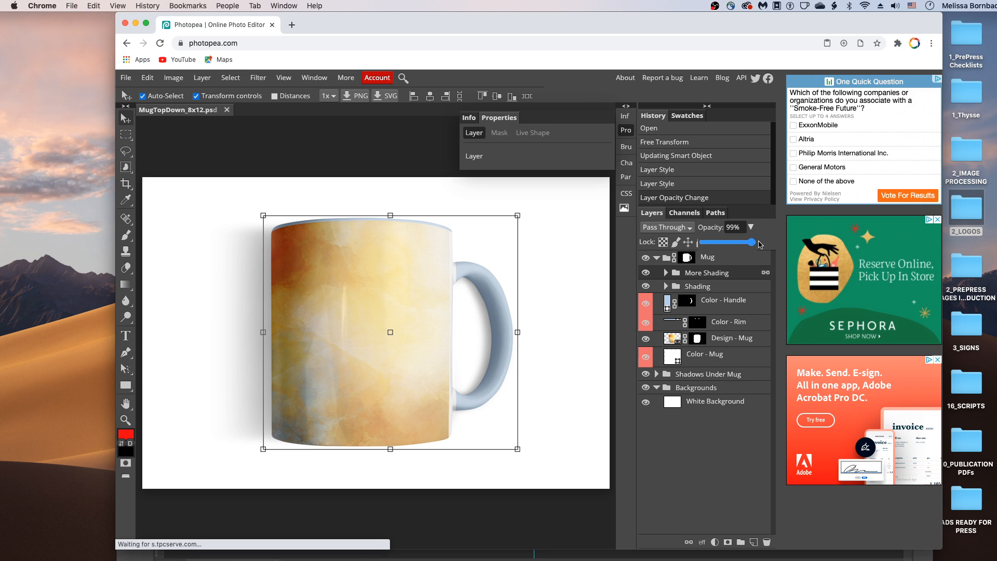
drag(757, 243, 759, 243)
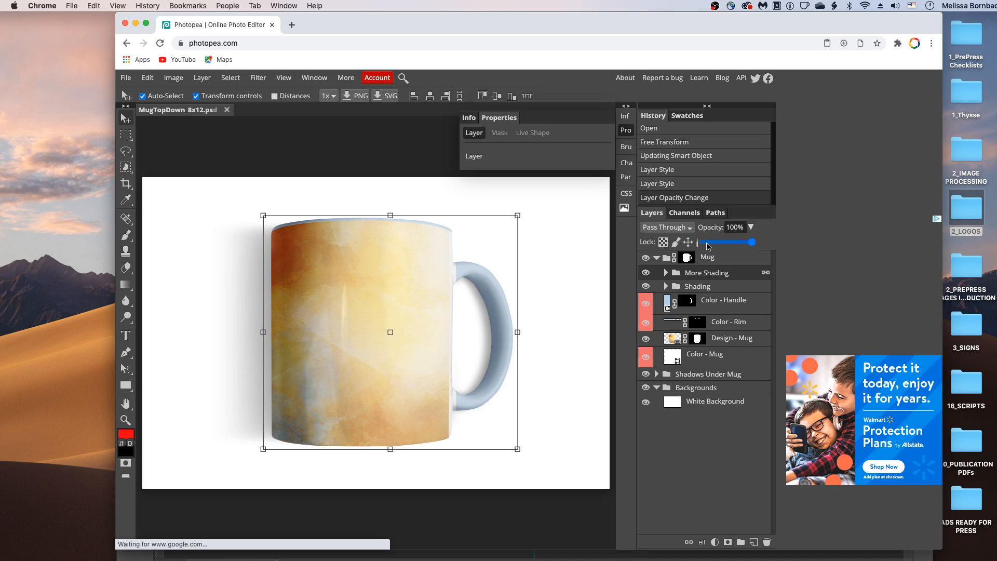
mouse_move(753, 243)
mouse_down()
mouse_move(718, 242)
mouse_move(728, 242)
mouse_up()
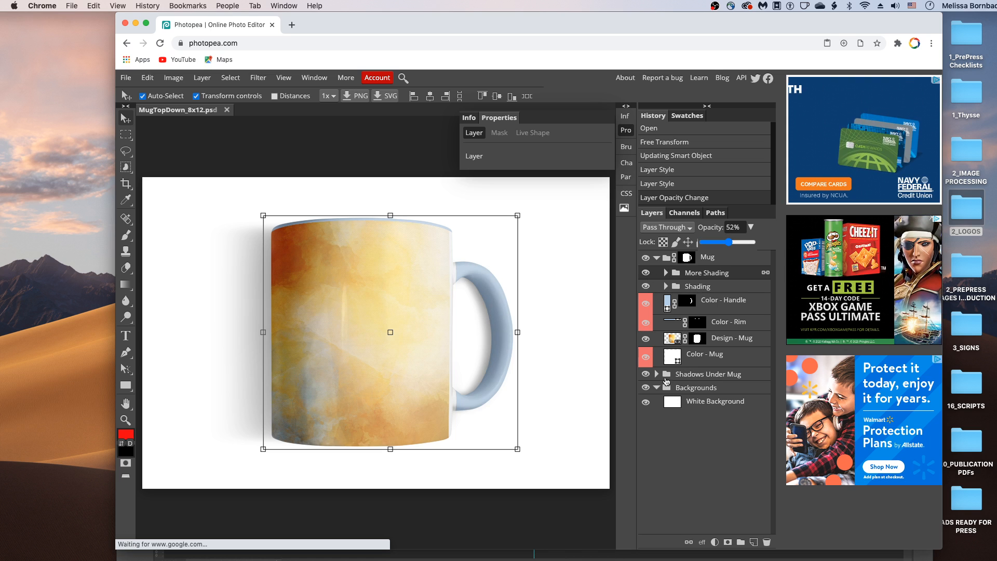
Step: Collapse the Mug group and expand the Shadows Under Mug group
click(657, 258)
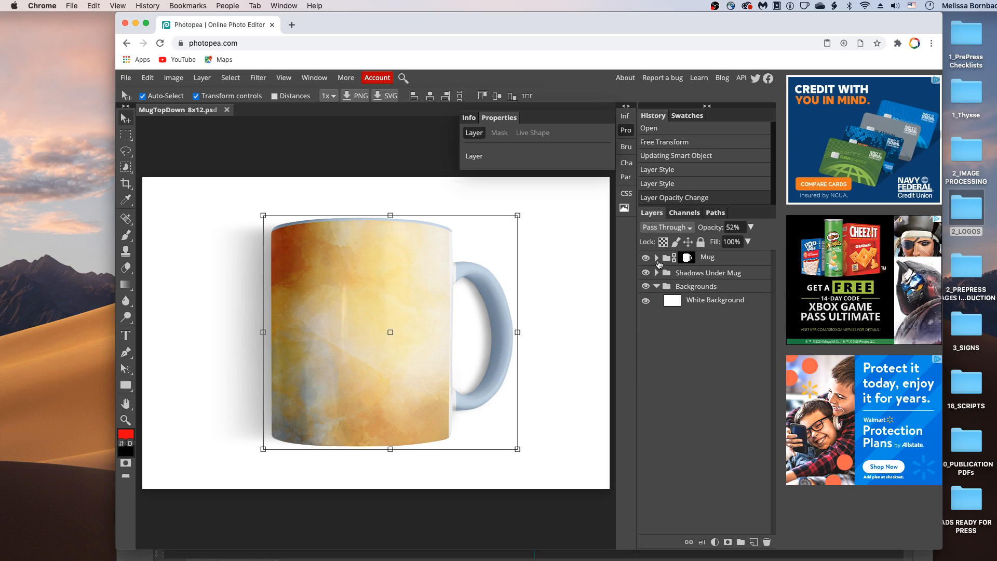
click(657, 273)
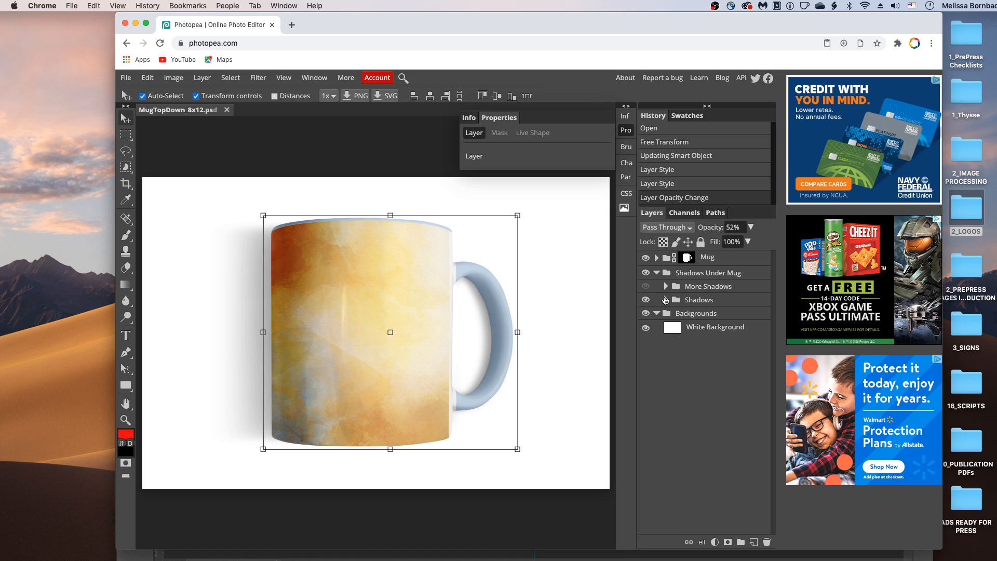
Step: In the Shadows group, try other opacities on the shadow layer left of the mug, restore 100%, and collapse the group
click(666, 300)
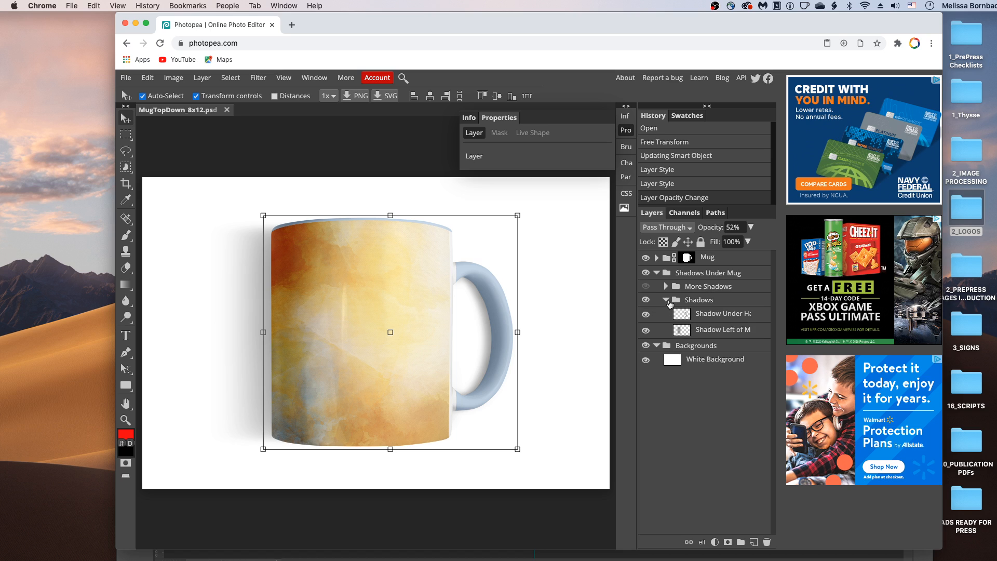
click(713, 315)
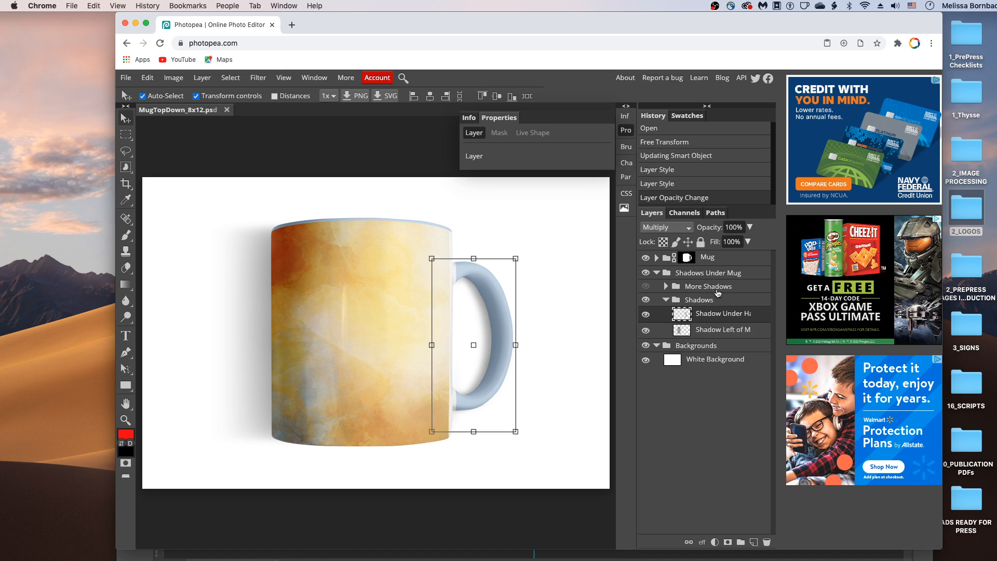
click(722, 330)
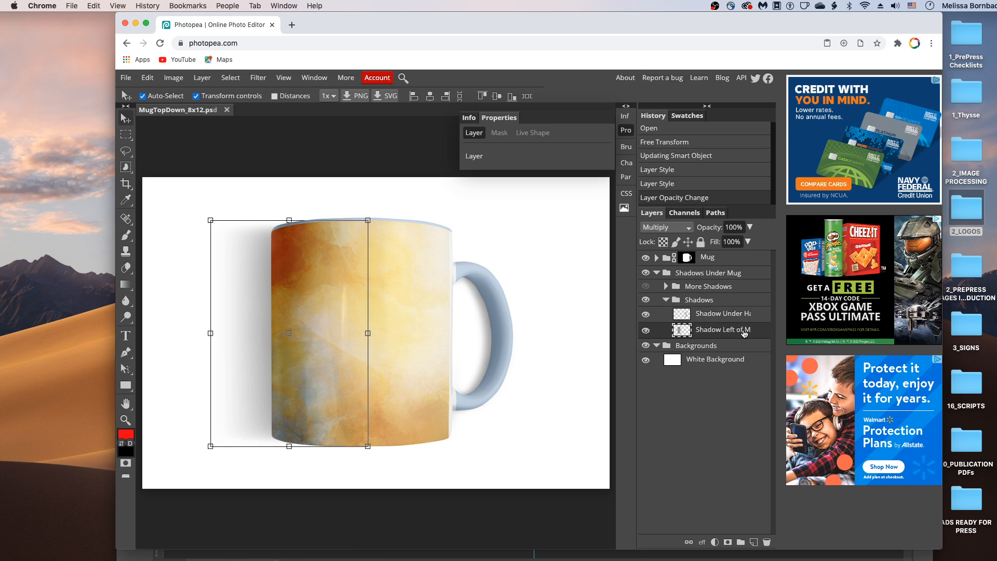
click(750, 227)
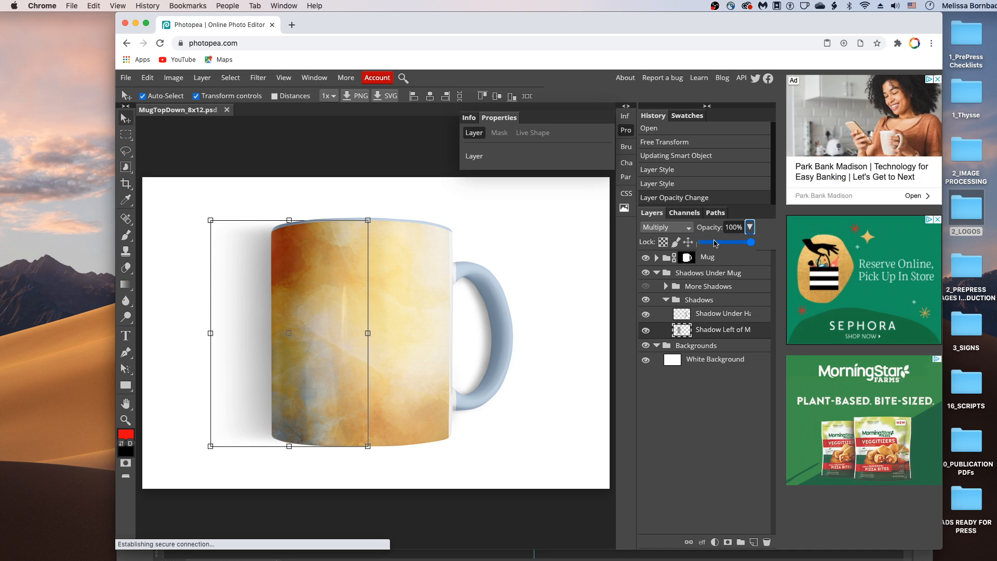
drag(716, 244, 764, 247)
click(730, 371)
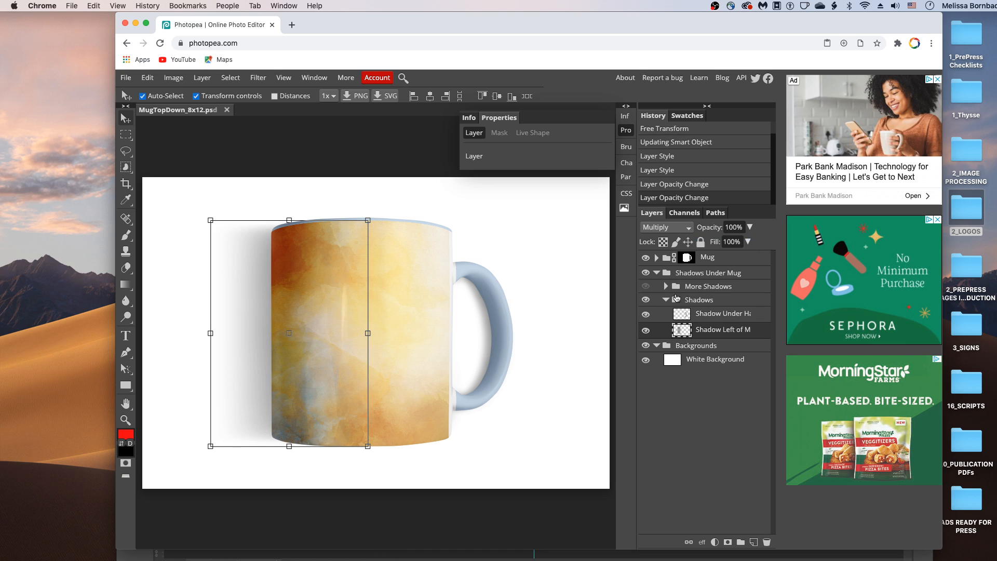
click(667, 300)
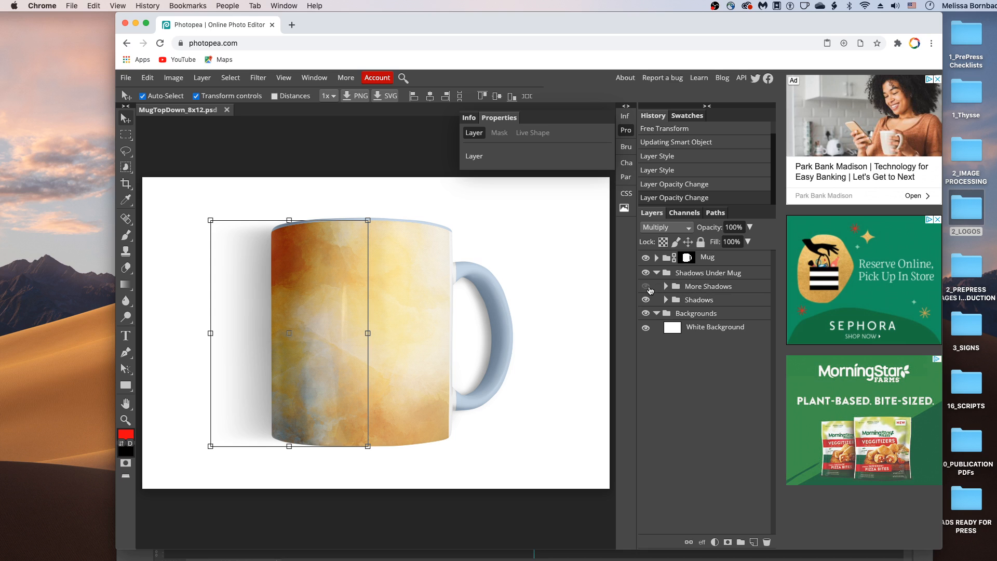
Step: Make the More Shadows group visible and set its opacity to 54%
click(645, 286)
click(686, 288)
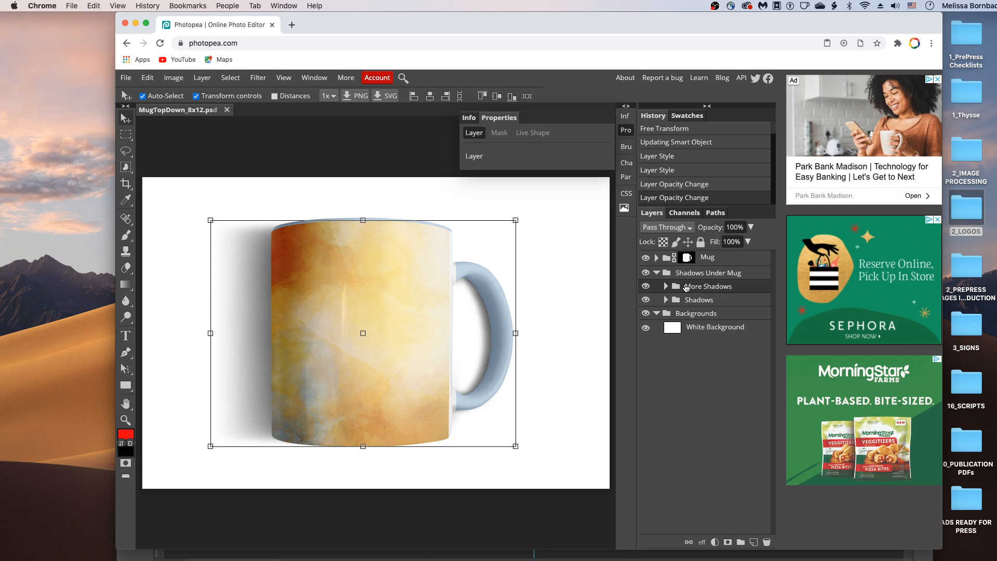
click(753, 228)
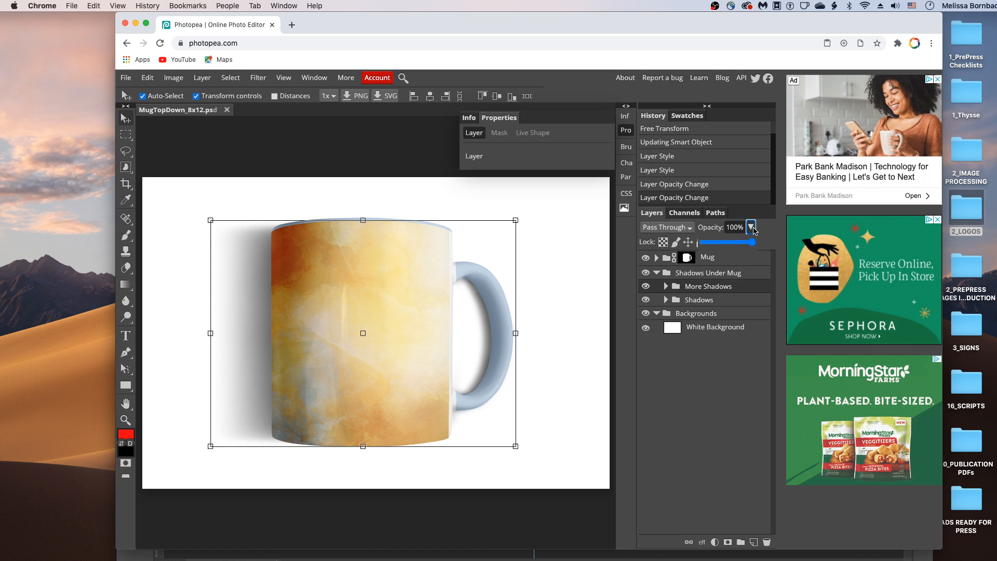
click(730, 243)
drag(719, 246, 731, 246)
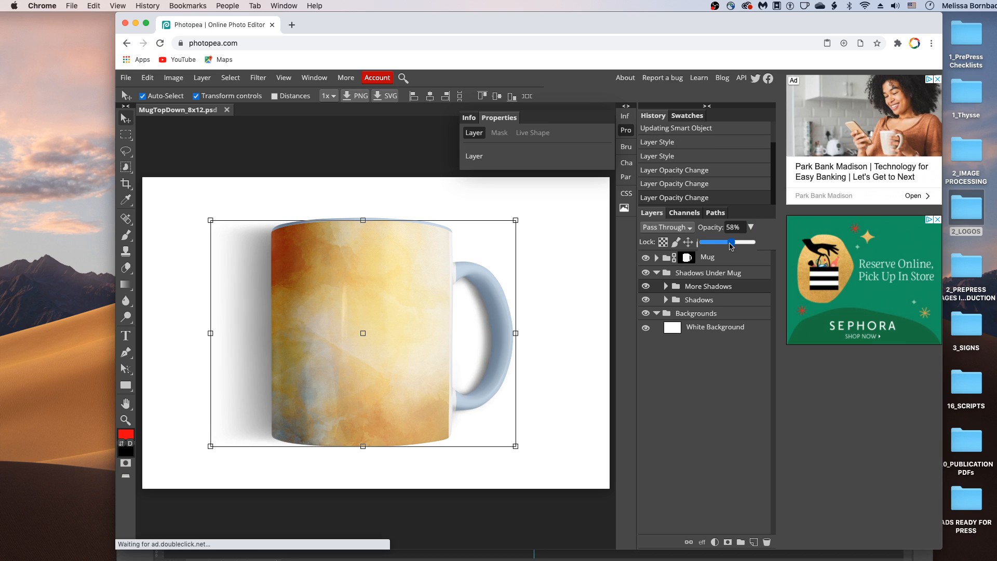
click(701, 355)
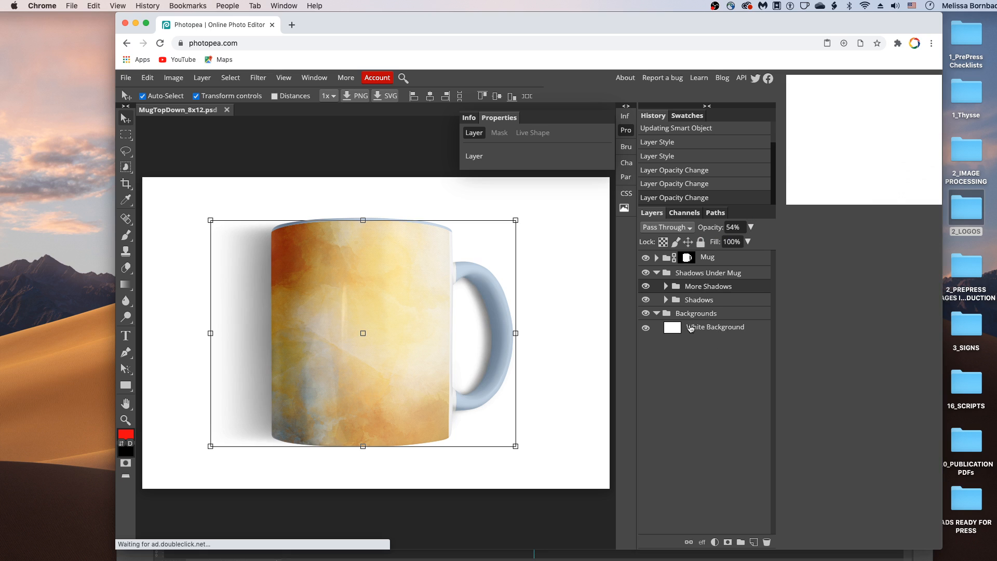
Step: Select the White Background layer, and open RusticBrownWood.jpg from the 1_Art folder as a separate document
click(694, 327)
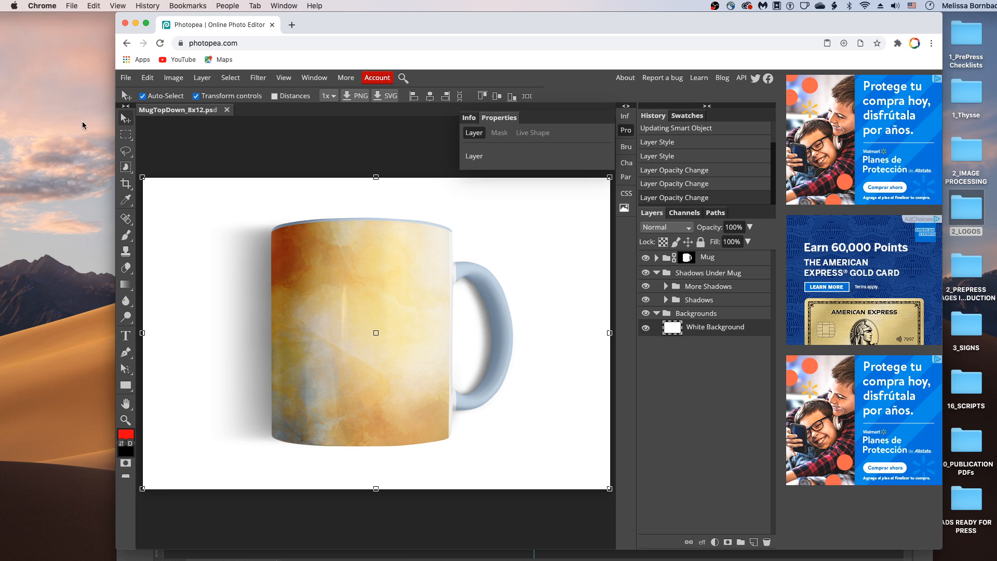
click(129, 77)
click(142, 110)
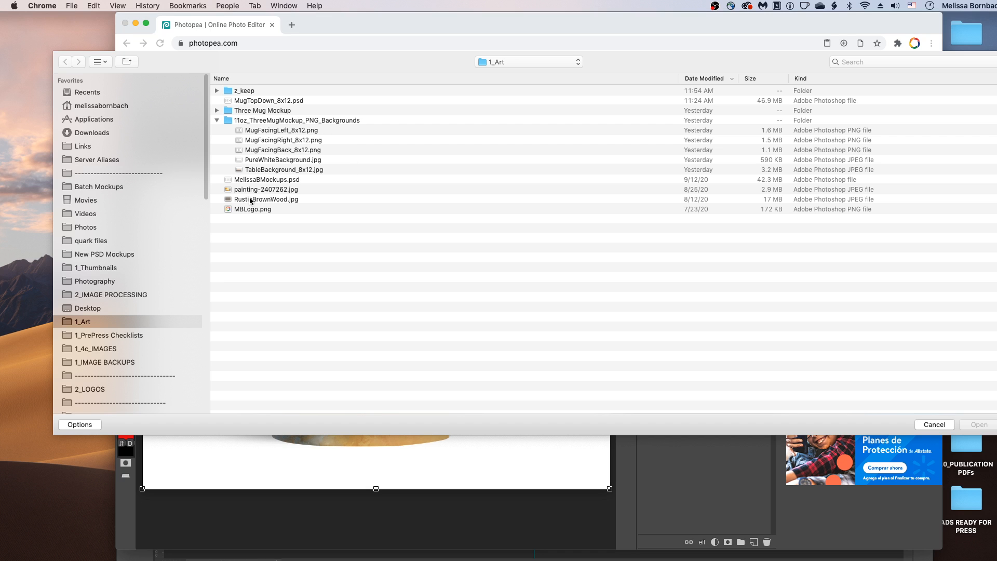
click(258, 199)
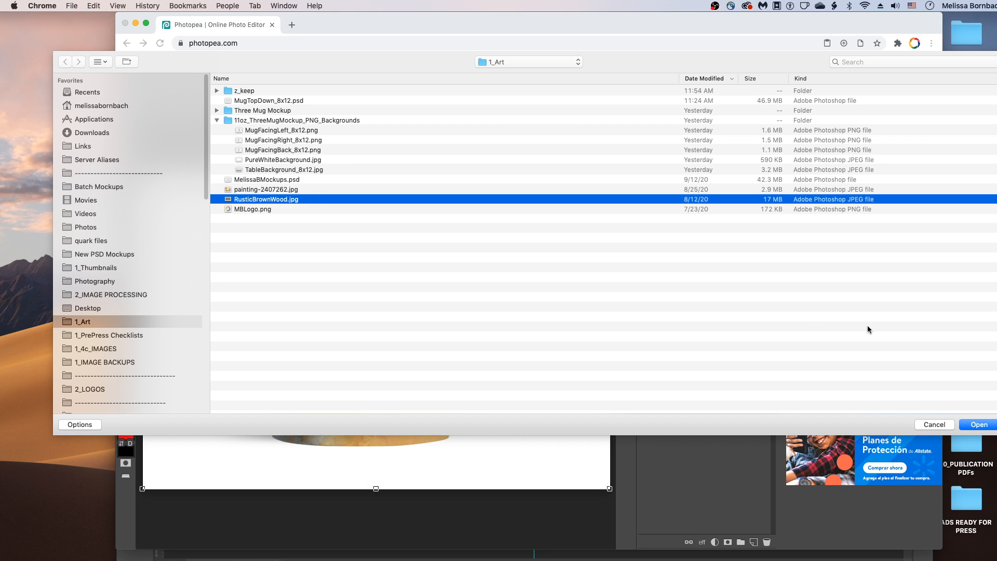
click(992, 424)
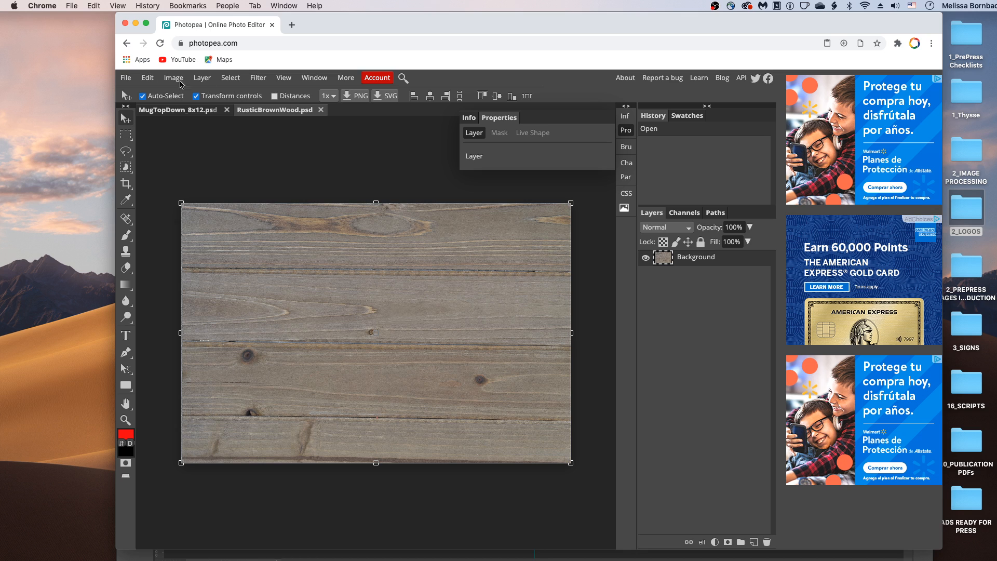
Step: Select the entire rustic wood image and copy it
click(242, 79)
click(235, 96)
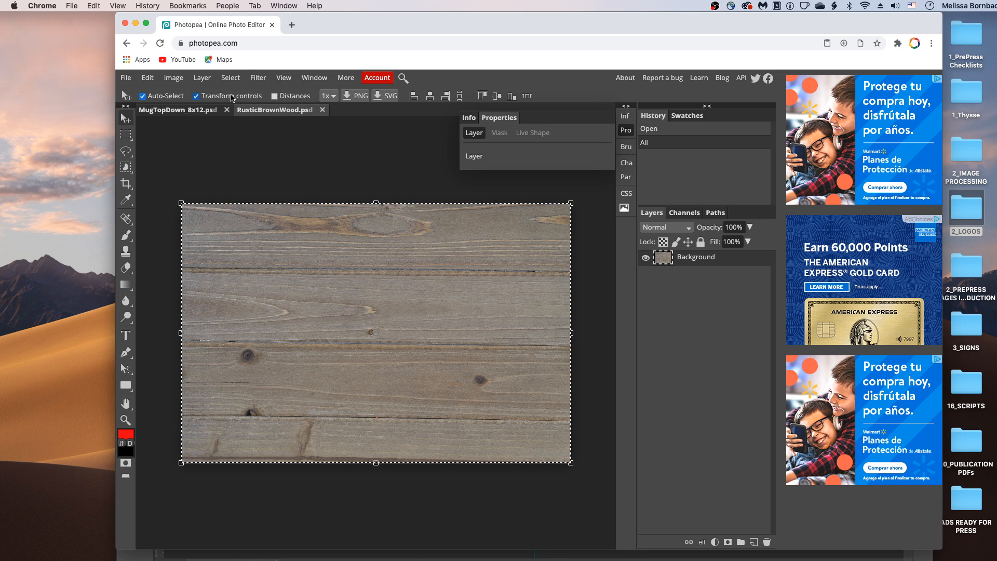
click(147, 78)
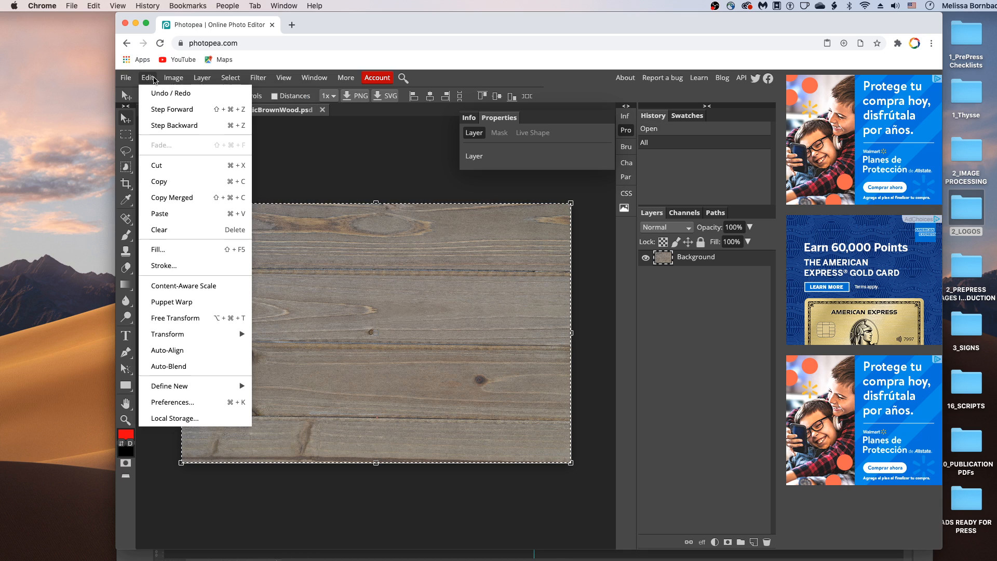
click(185, 182)
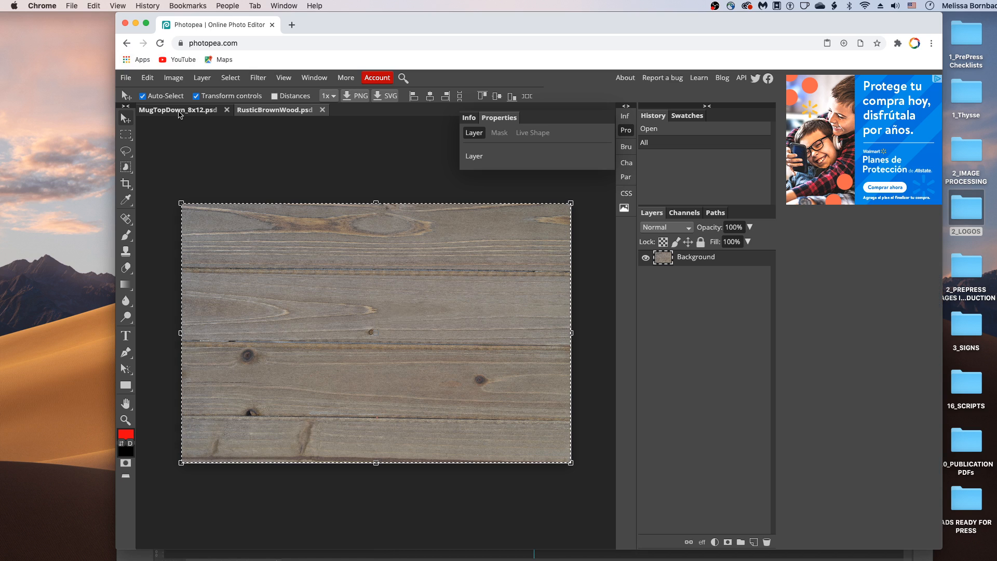
Step: Return to the MugTopDown_8x12.psd document and paste the wood image above the White Background layer
click(178, 110)
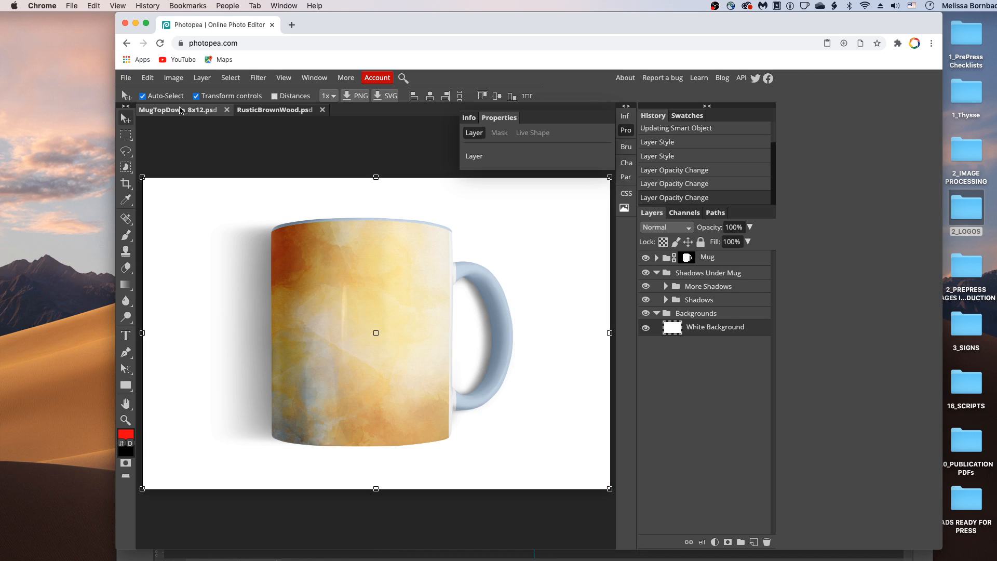
click(146, 79)
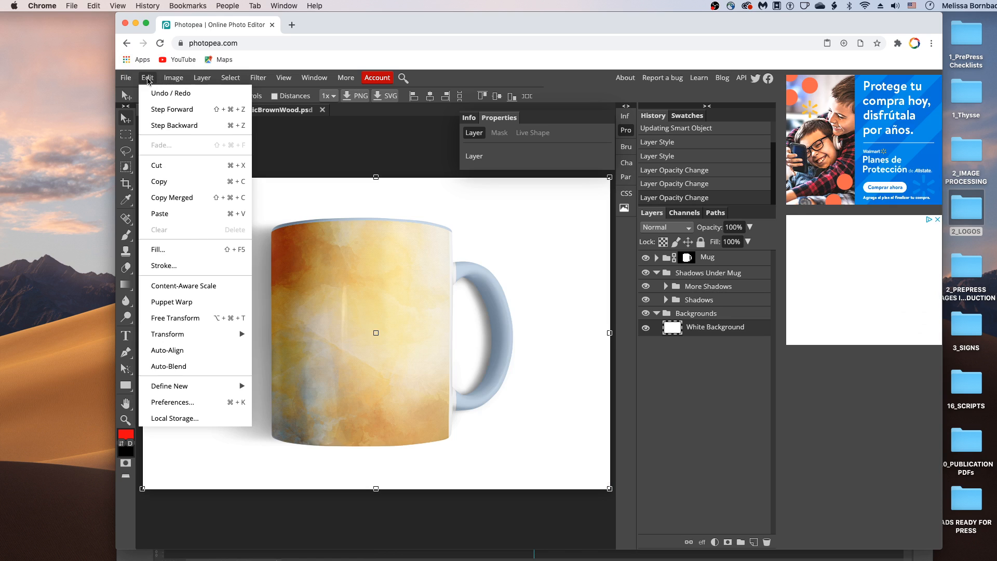
click(172, 212)
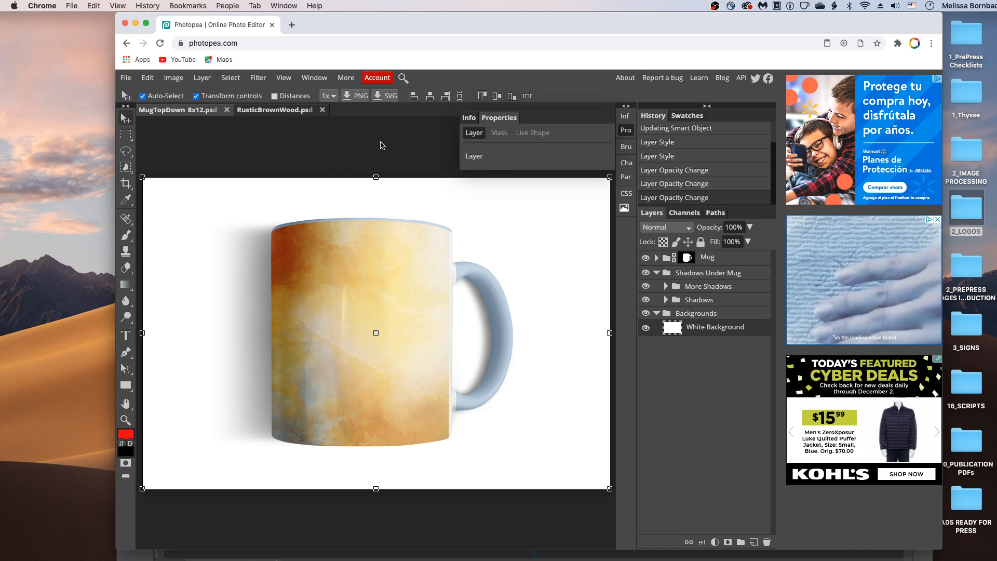
key(alt+ctrl+t)
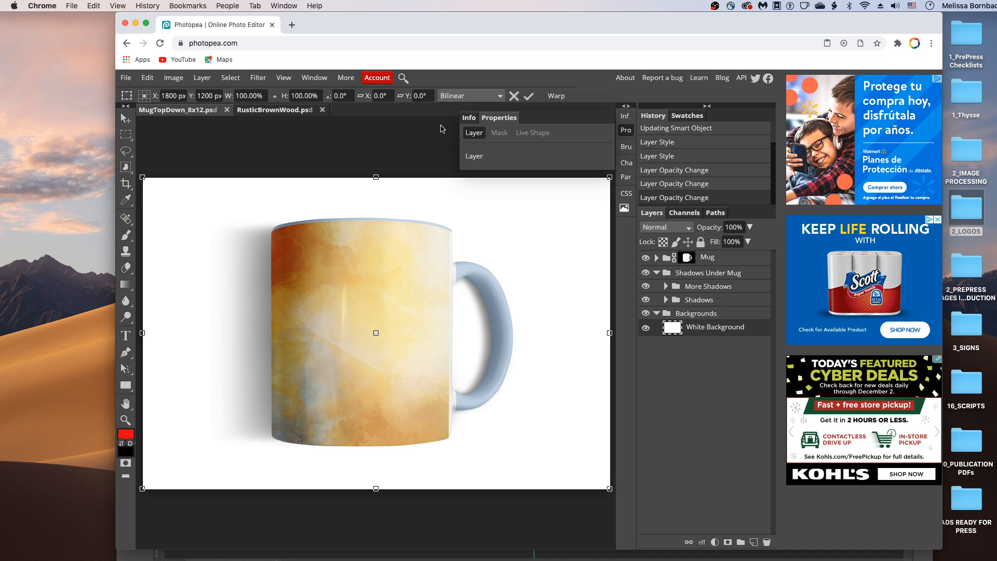
key(super+v)
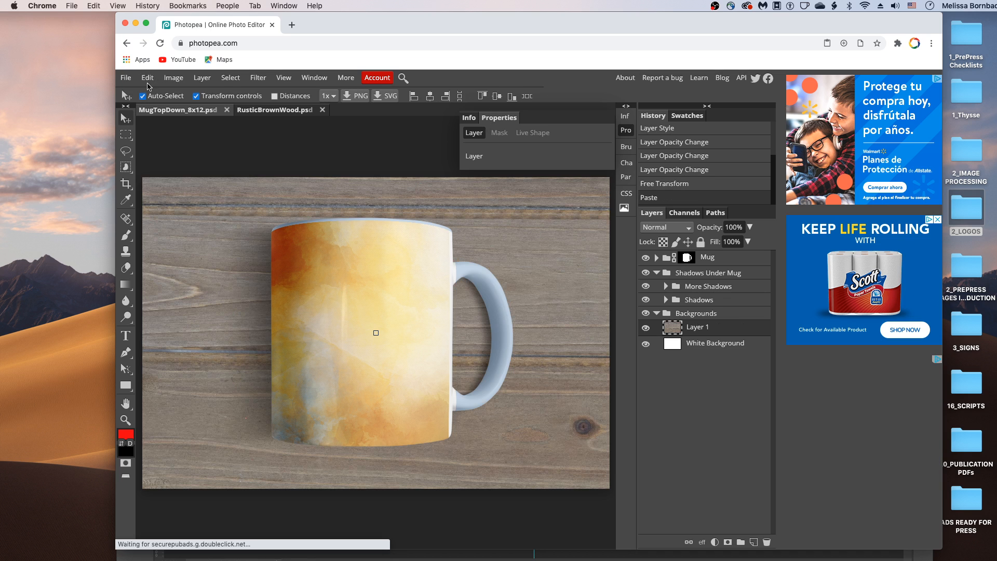
Step: Try the wood layer at the top of the layer stack, and return it to the Backgrounds group above White Background
click(148, 83)
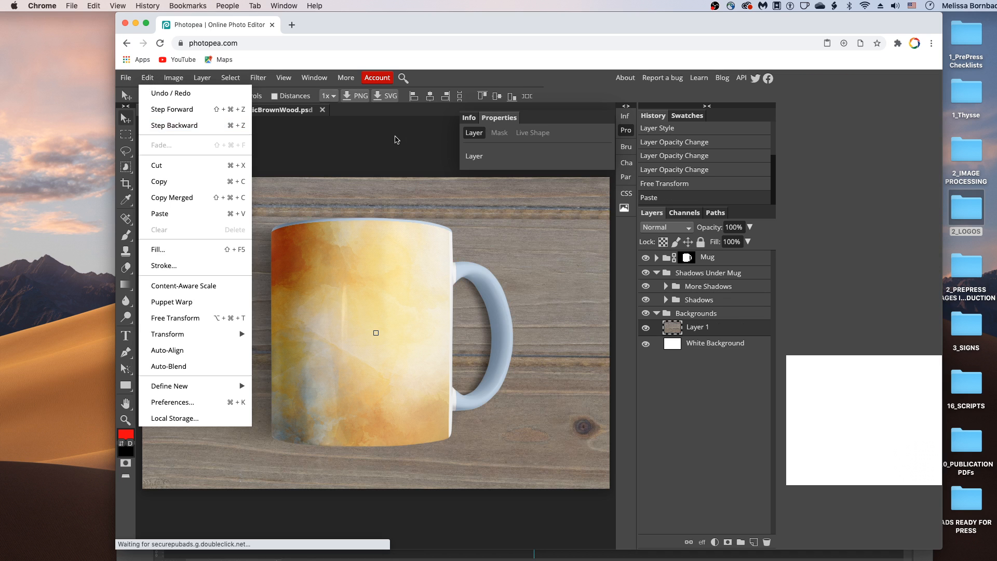
click(695, 329)
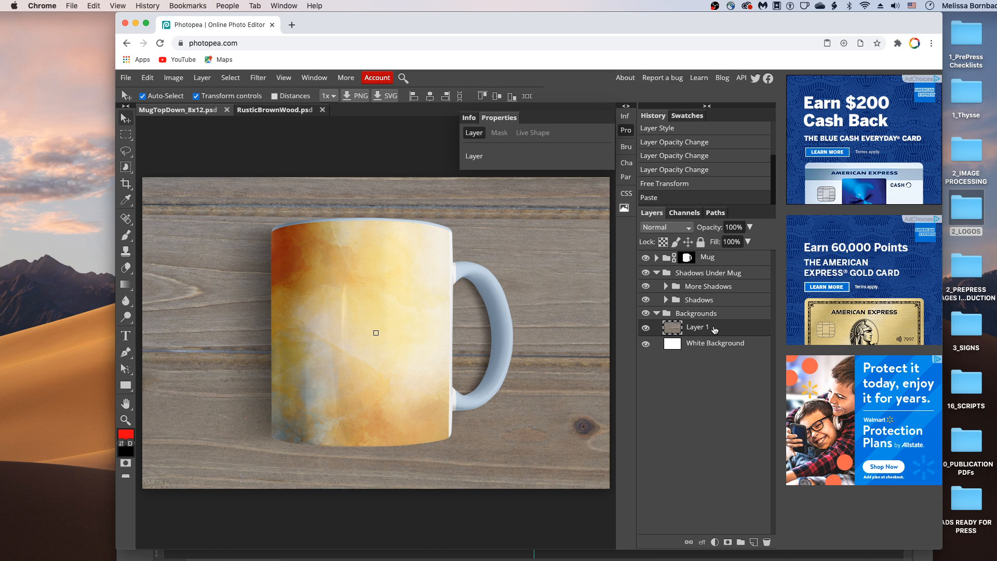
drag(715, 327, 714, 248)
mouse_move(697, 328)
mouse_down()
mouse_move(709, 250)
mouse_move(691, 282)
mouse_move(697, 337)
mouse_up()
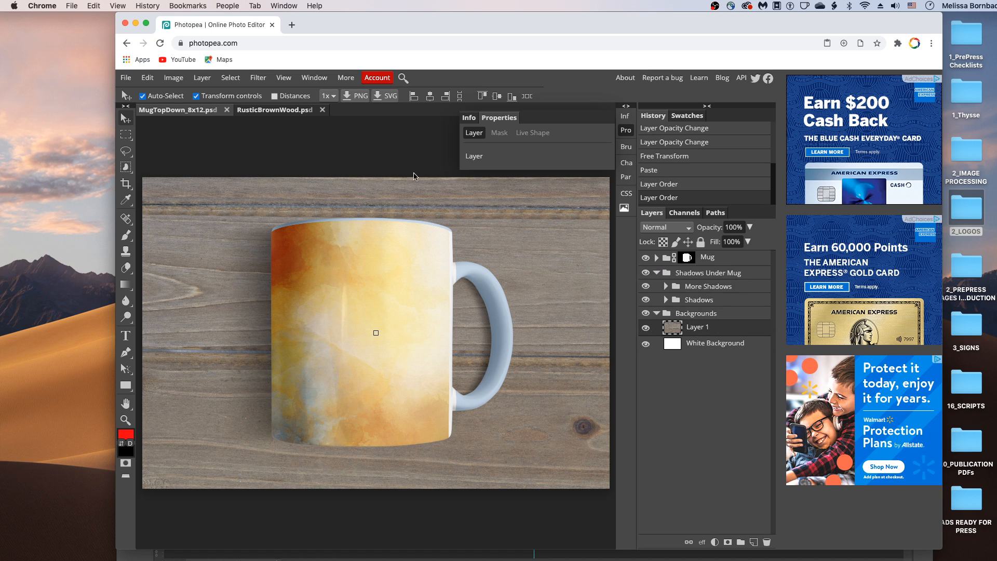
Step: Look over the options for saving the mockup as PSD and the available export formats
click(132, 79)
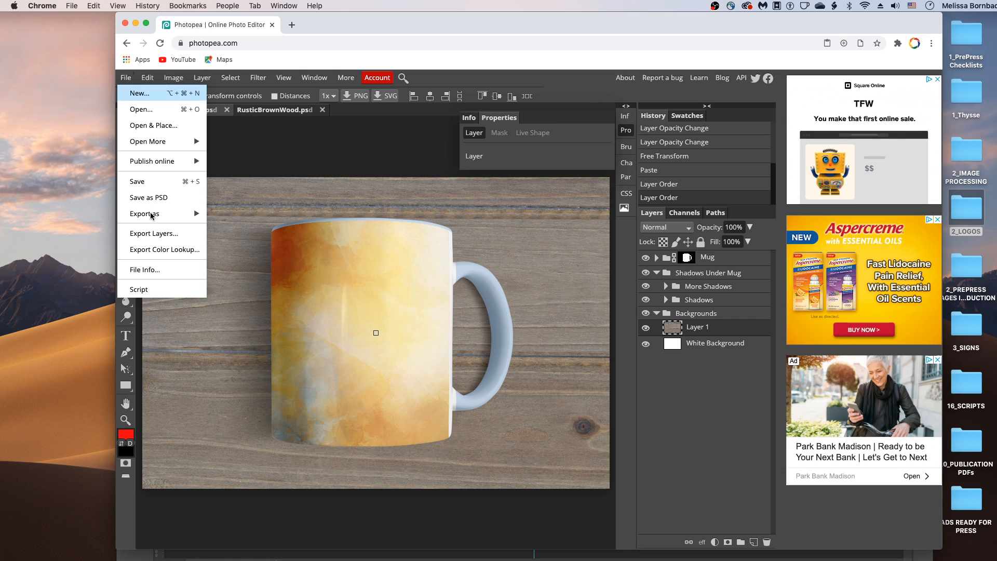
mouse_move(154, 220)
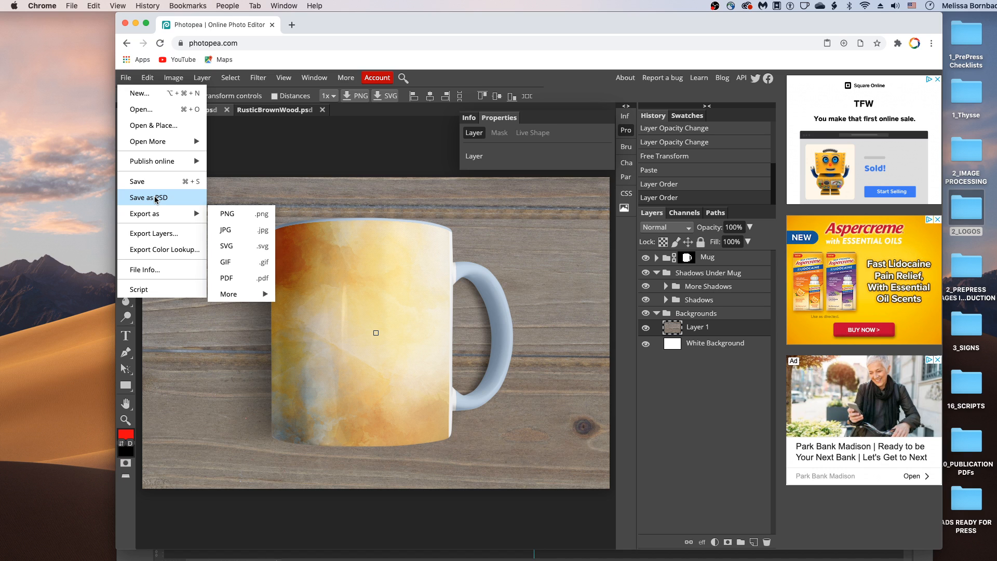
click(287, 162)
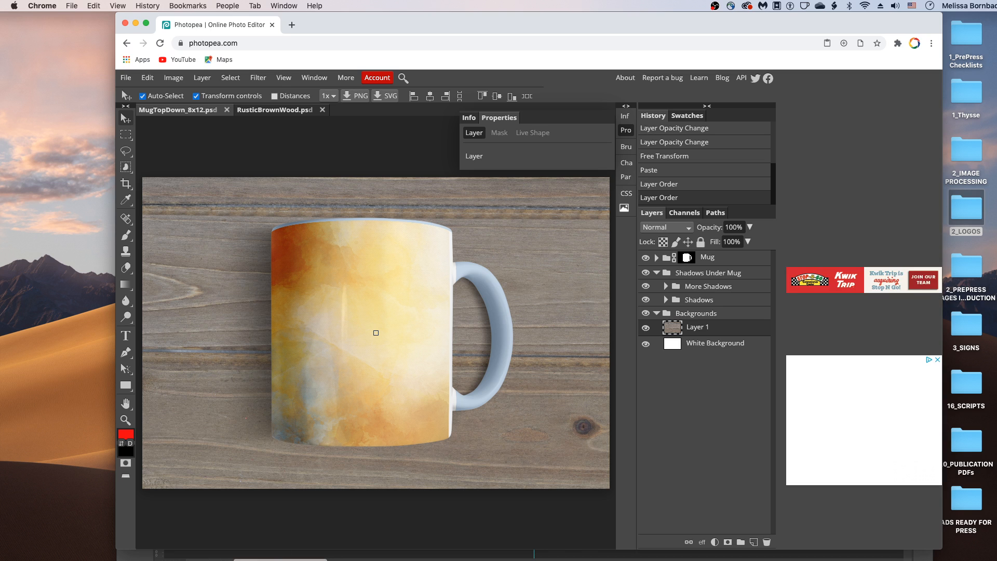
Step: Switch to Adobe Photoshop to show the MelissaBMockups.psd document
click(286, 555)
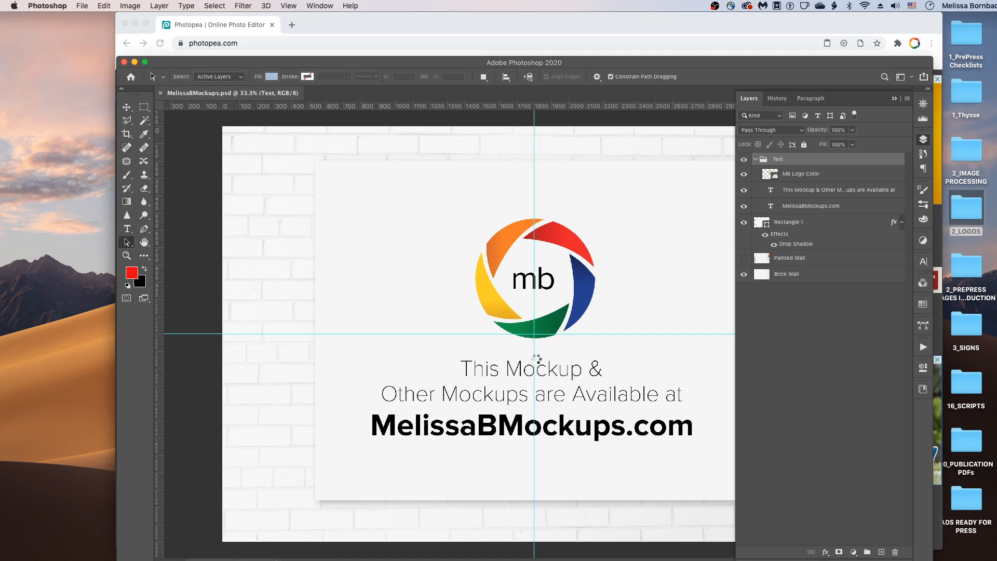